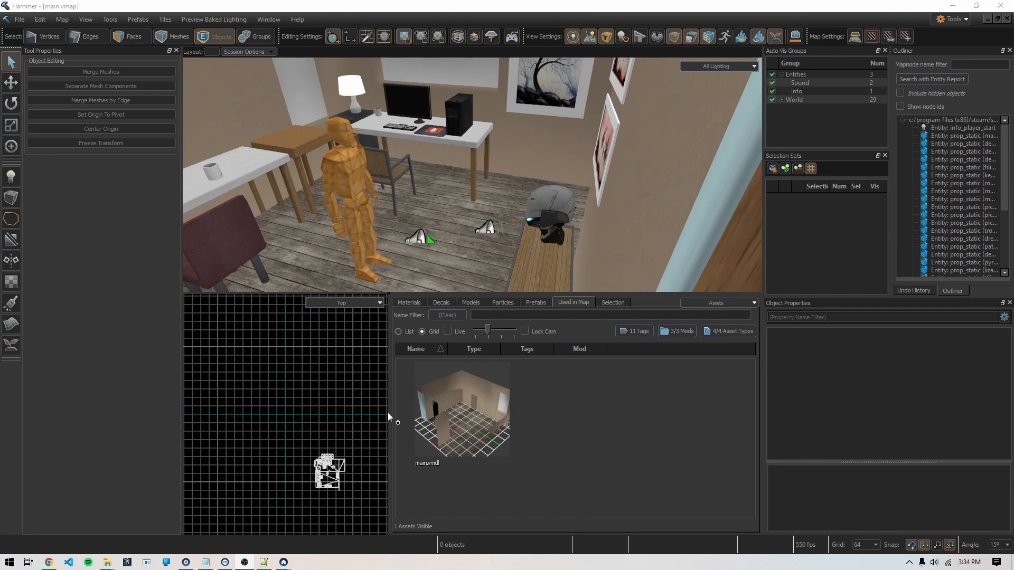
# - Filter the materials list to show only assets from the steamtours_addons/home_office mod
pyautogui.click(414, 303)
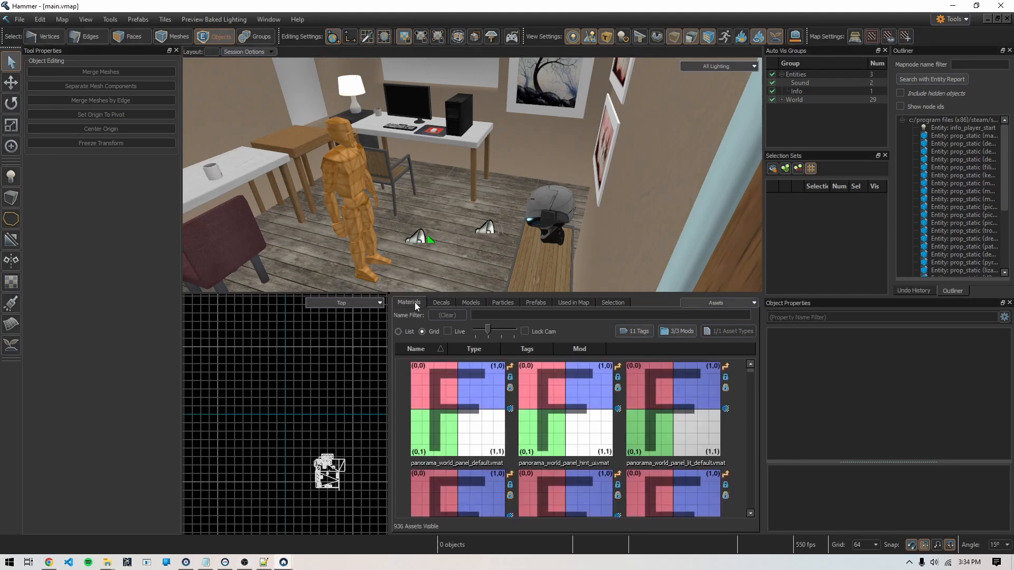
pyautogui.click(678, 332)
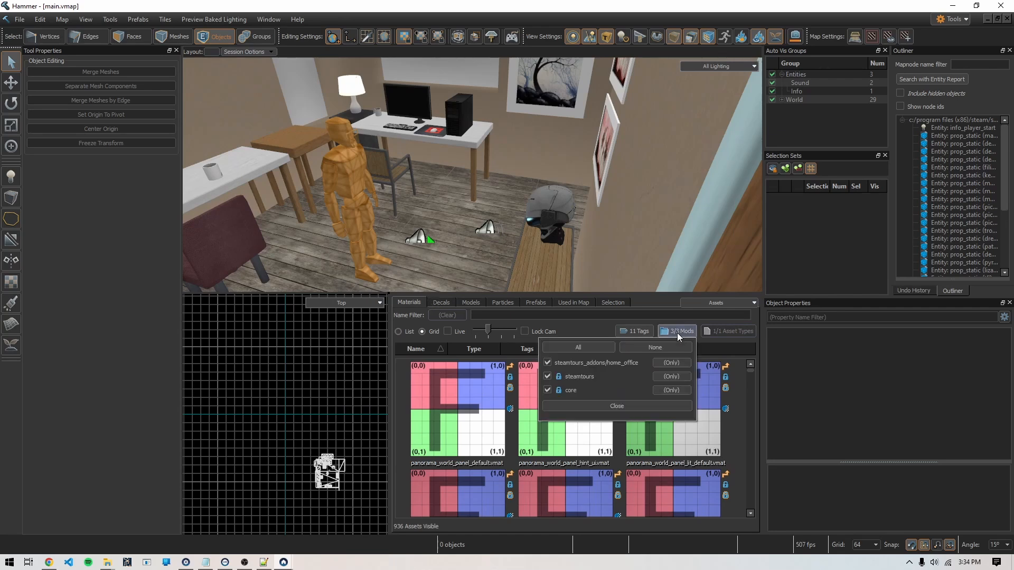
pyautogui.click(572, 378)
pyautogui.click(565, 391)
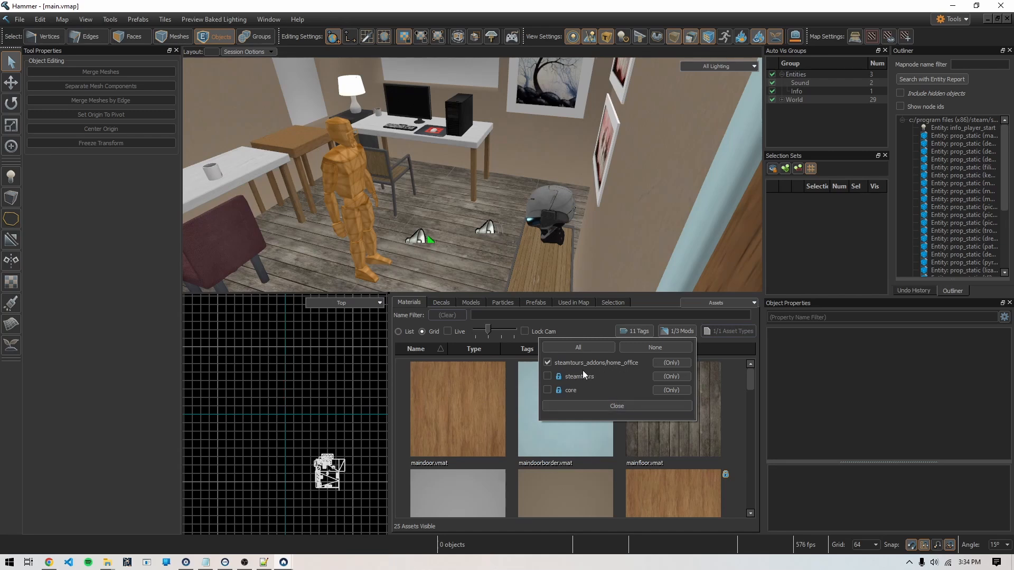
pyautogui.click(735, 354)
# - Open the asset info for mainfloor.vmat and select its content file path for copying
pyautogui.rightClick(679, 408)
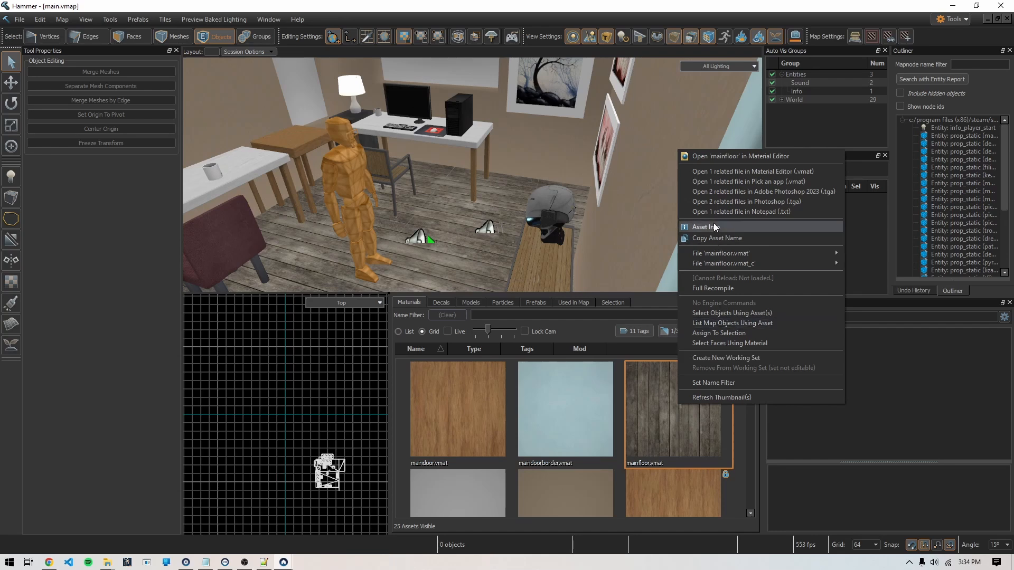
pyautogui.click(707, 226)
pyautogui.doubleClick(661, 95)
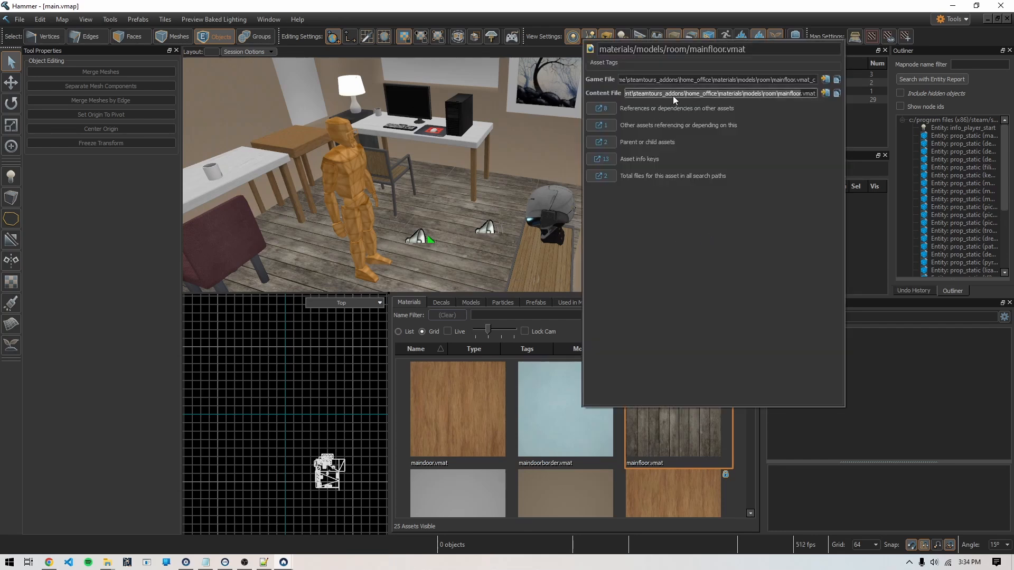
# - Switch to the File Explorer window showing the game folder and bring it onto the main screen
pyautogui.hotkey('alt', 'Tab')
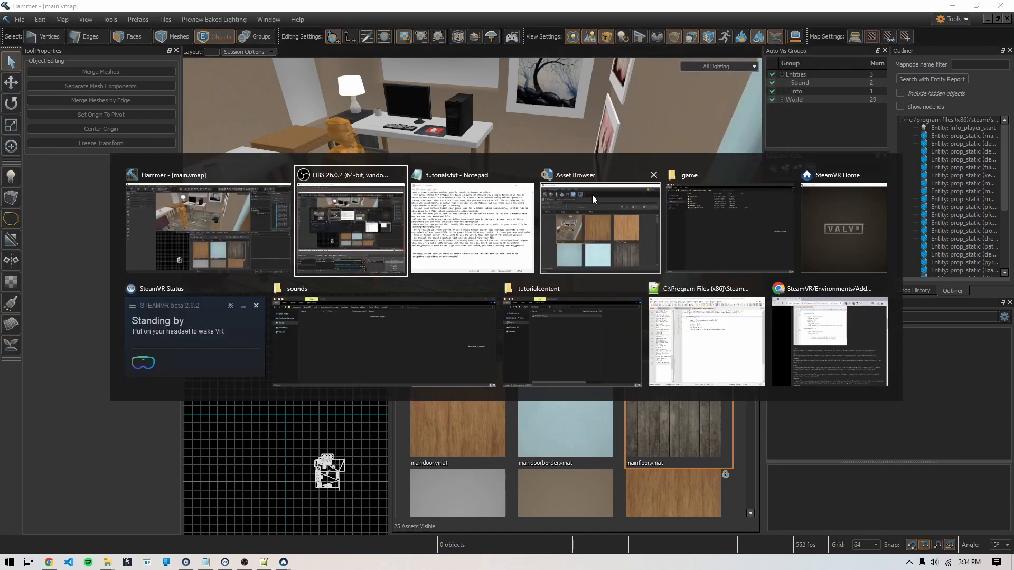
pyautogui.hotkey('alt', 'Tab')
pyautogui.hotkey('alt', 'Tab')
pyautogui.hotkey('alt', 'Tab')
pyautogui.hotkey('alt', 'Tab')
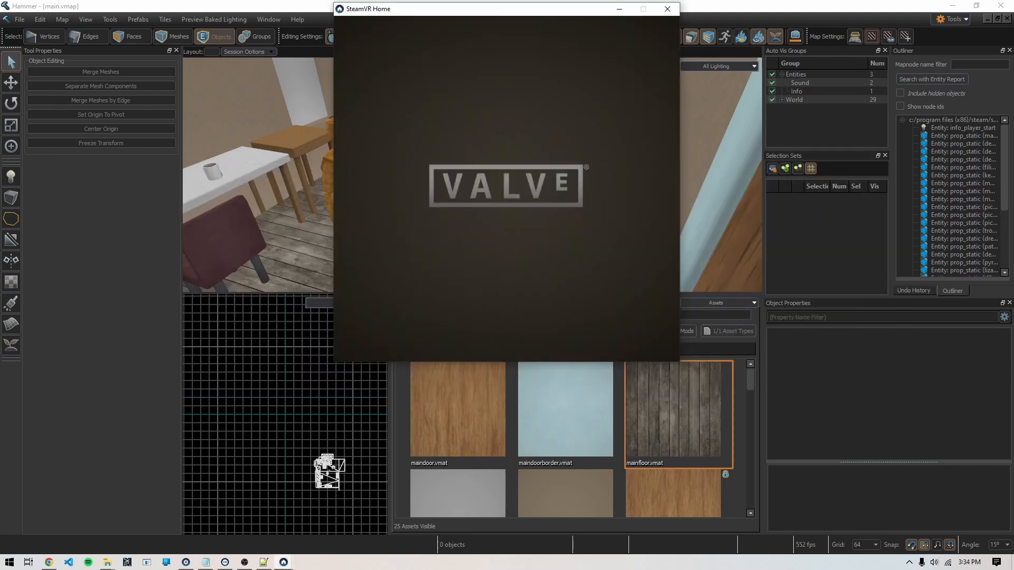
pyautogui.hotkey('alt', 'Tab')
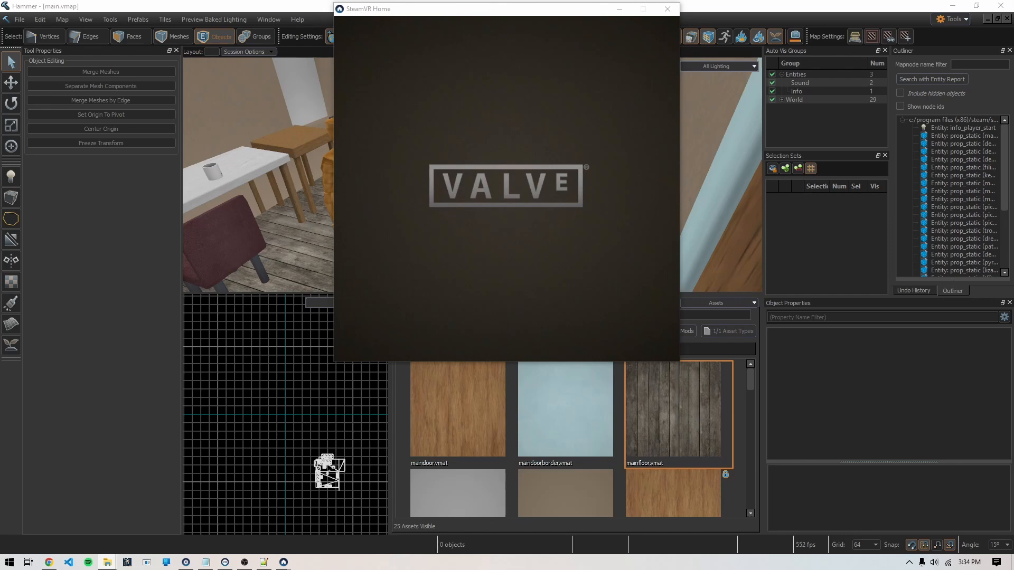
pyautogui.moveTo(544, 337); pyautogui.dragTo(336, 91)
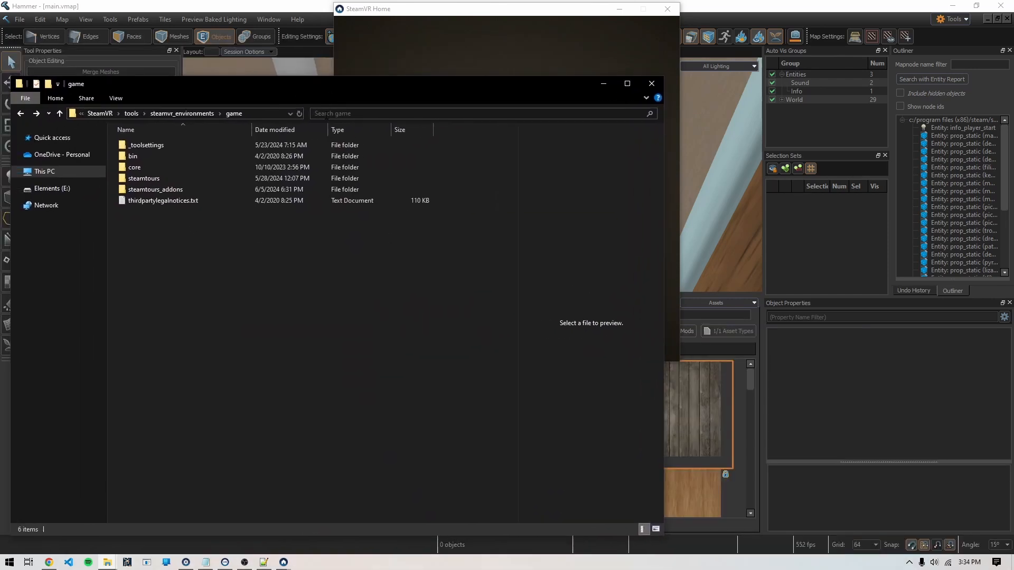
# - Go to the copied path trimmed back to the content\steamtours_addons\home_office folder
pyautogui.click(262, 113)
pyautogui.hotkey('ctrl', 'v')
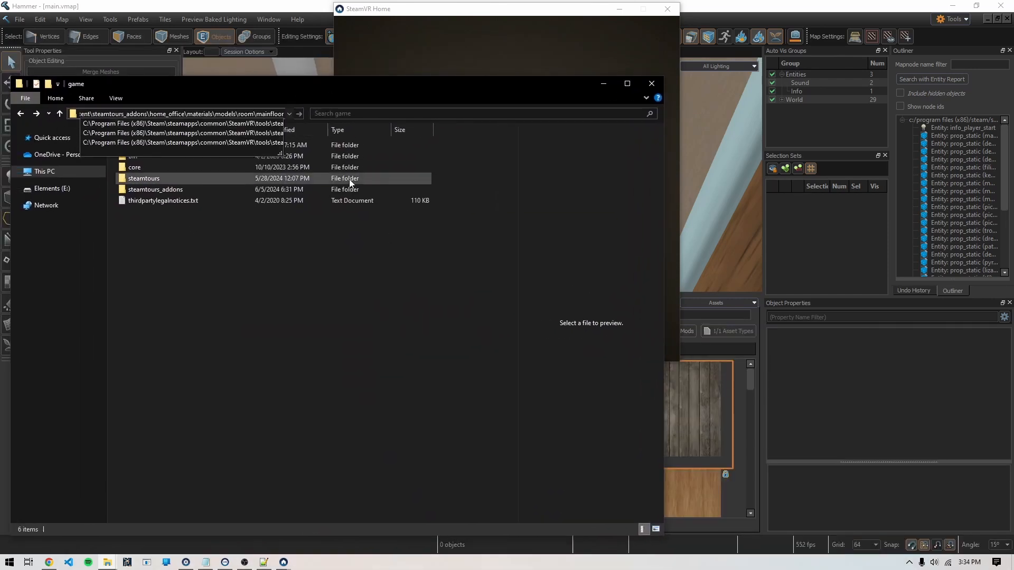
pyautogui.press('BackSpace')
pyautogui.press('BackSpace')
pyautogui.press('BackSpace')
pyautogui.press('BackSpace')
pyautogui.press('BackSpace')
pyautogui.press('BackSpace')
pyautogui.press('BackSpace')
pyautogui.press('BackSpace')
pyautogui.press('BackSpace')
pyautogui.press('BackSpace')
pyautogui.press('BackSpace')
pyautogui.press('BackSpace')
pyautogui.press('BackSpace')
pyautogui.press('BackSpace')
pyautogui.press('BackSpace')
pyautogui.press('BackSpace')
pyautogui.press('BackSpace')
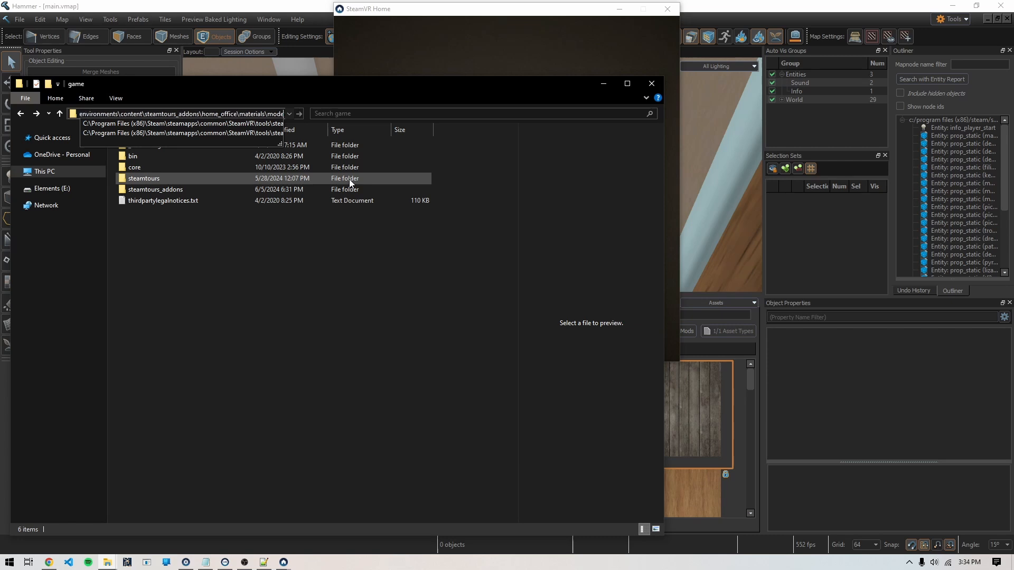
pyautogui.press('BackSpace')
pyautogui.press('BackSpace')
pyautogui.press('BackSpace')
pyautogui.press('BackSpace')
pyautogui.press('BackSpace')
pyautogui.press('BackSpace')
pyautogui.press('BackSpace')
pyautogui.press('BackSpace')
pyautogui.press('BackSpace')
pyautogui.press('BackSpace')
pyautogui.press('BackSpace')
pyautogui.press('BackSpace')
pyautogui.press('BackSpace')
pyautogui.press('BackSpace')
pyautogui.press('BackSpace')
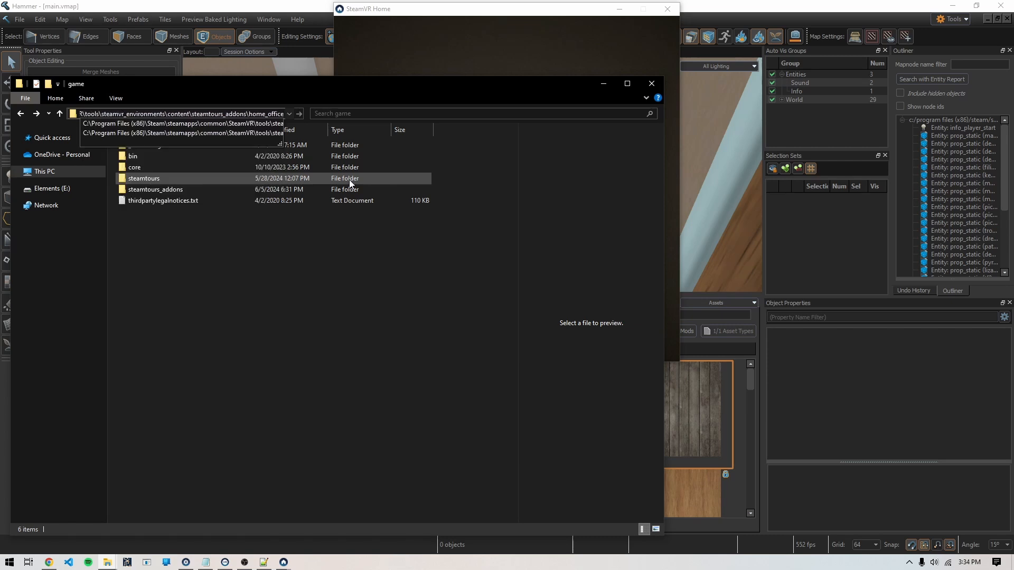
pyautogui.press('Return')
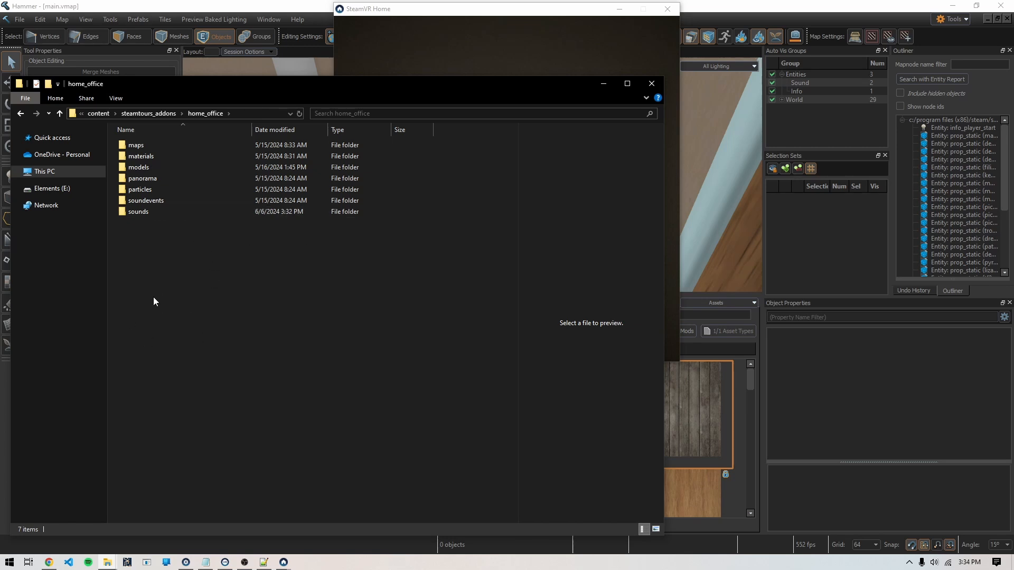
# - Look into the soundevents folder, return to home_office and open its sounds folder
pyautogui.doubleClick(155, 200)
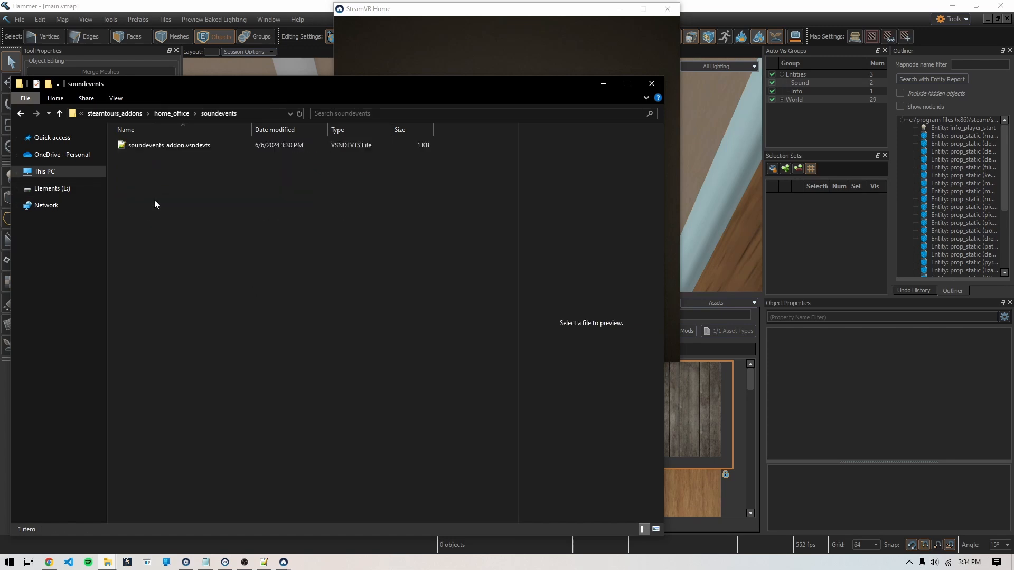
pyautogui.hotkey('alt', 'Left')
pyautogui.doubleClick(151, 216)
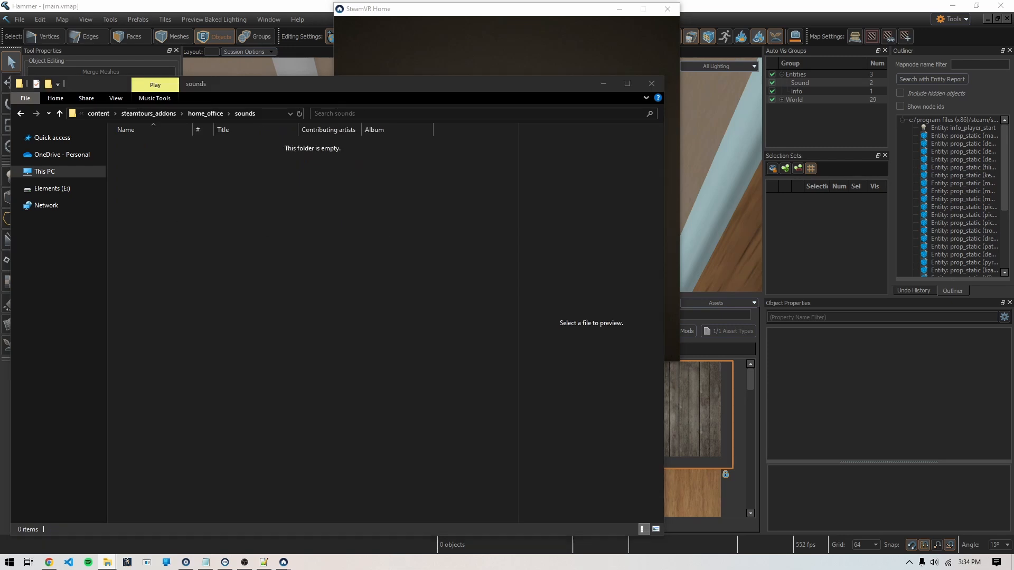
# - Add boilingwater.wav from the tutorialcontent folder to the home_office sounds folder and put the source window away
pyautogui.moveTo(1013, 554); pyautogui.dragTo(411, 136)
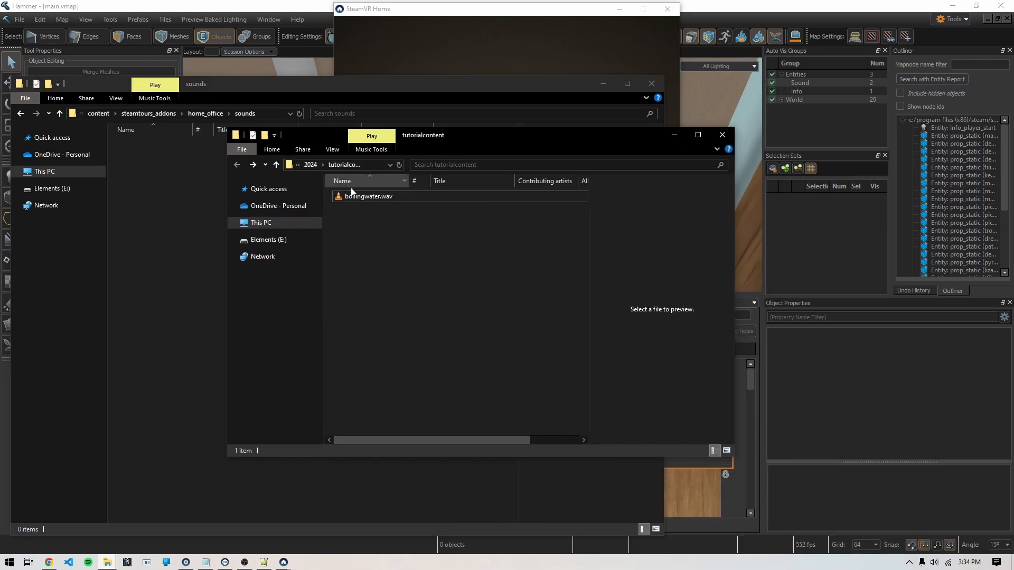
pyautogui.moveTo(355, 195); pyautogui.dragTo(160, 176)
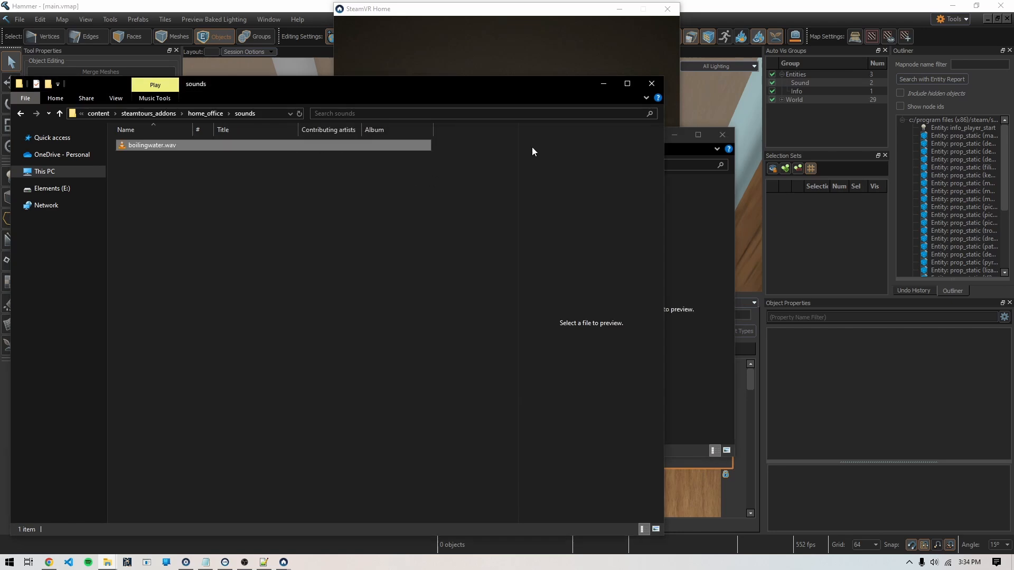
pyautogui.click(708, 203)
pyautogui.moveTo(618, 144); pyautogui.dragTo(1013, 555)
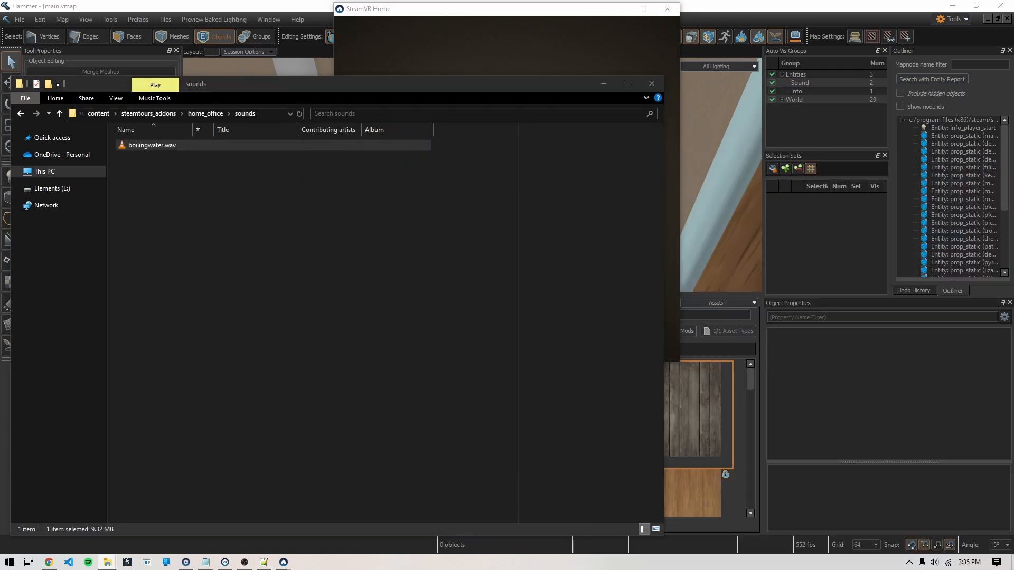
pyautogui.click(297, 334)
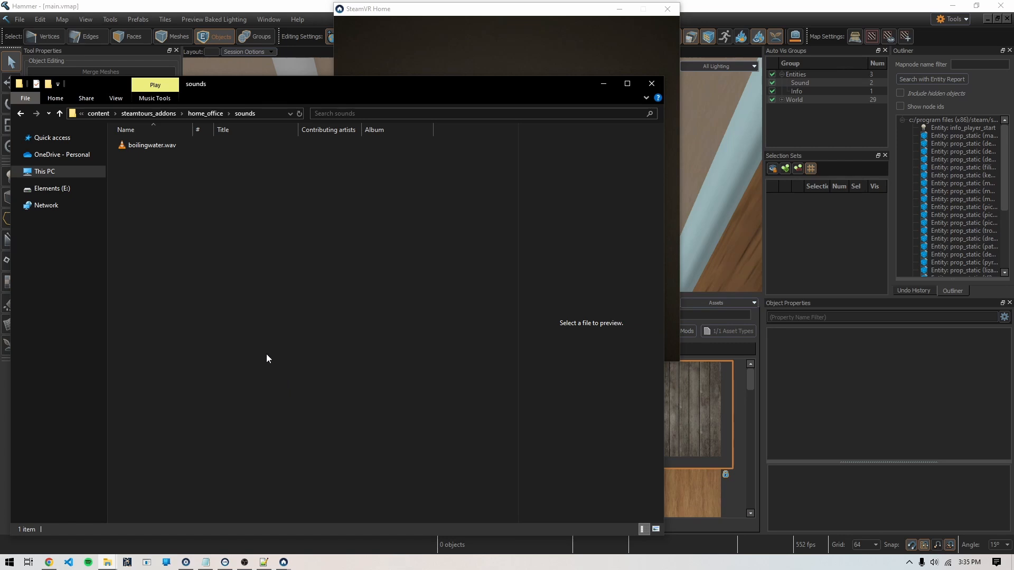
# - Open soundevents_addon.vsndevts from the home_office soundevents folder in Notepad++
pyautogui.press('BackSpace')
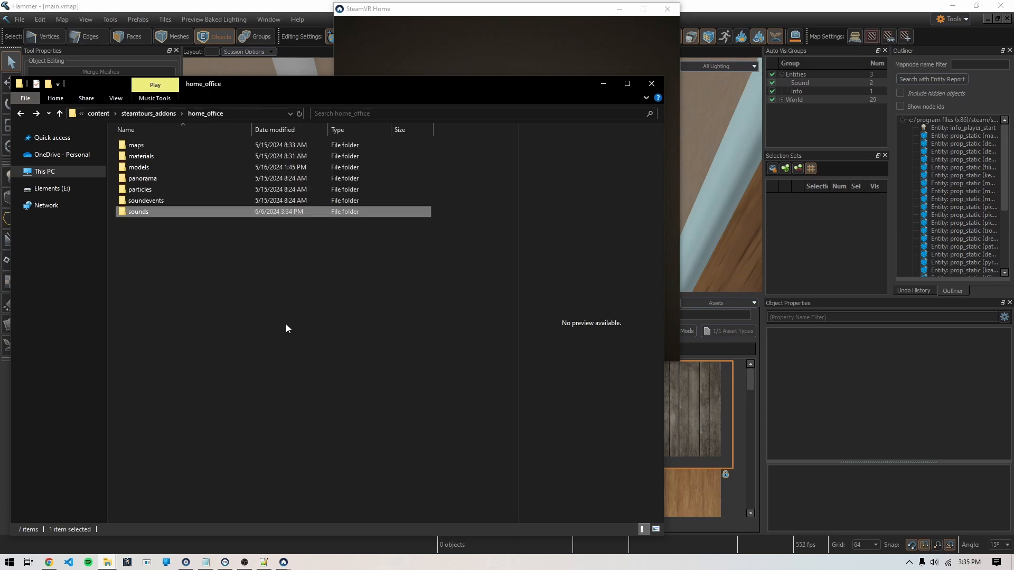
pyautogui.doubleClick(144, 200)
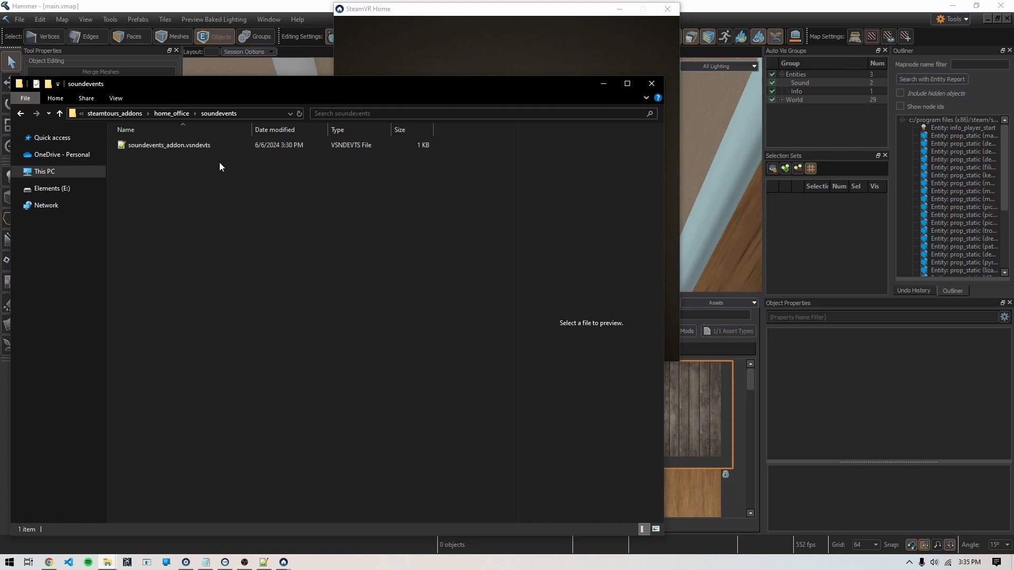
pyautogui.rightClick(189, 147)
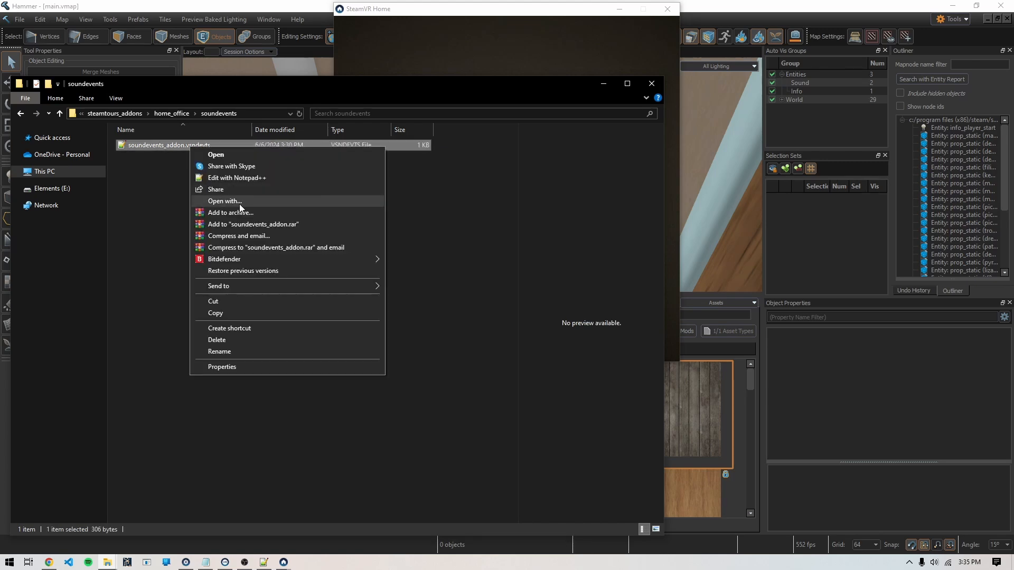
pyautogui.click(245, 179)
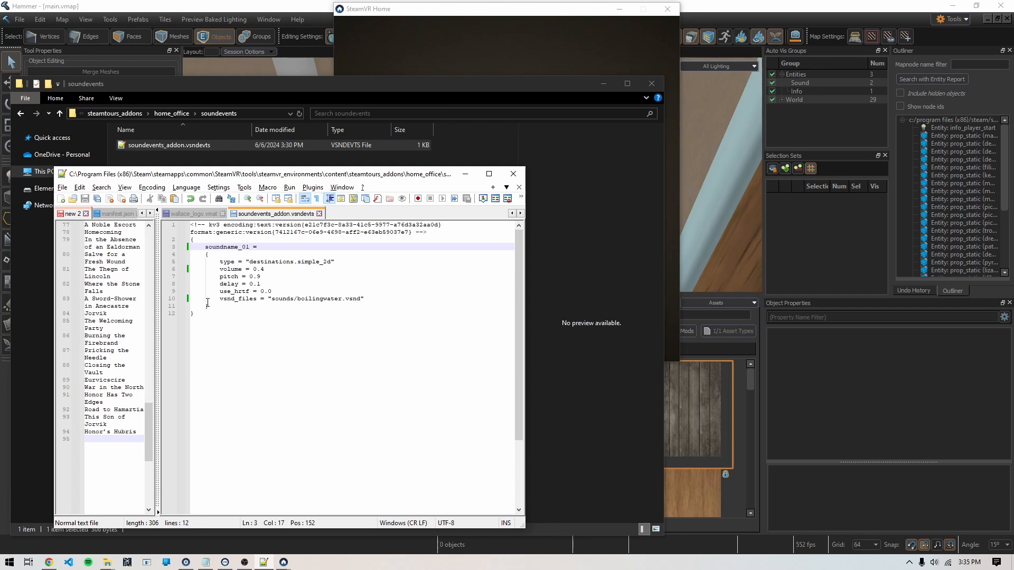
# - Delete the soundname_01 block from the sound events file and undo the deletion
pyautogui.moveTo(208, 305); pyautogui.dragTo(204, 238)
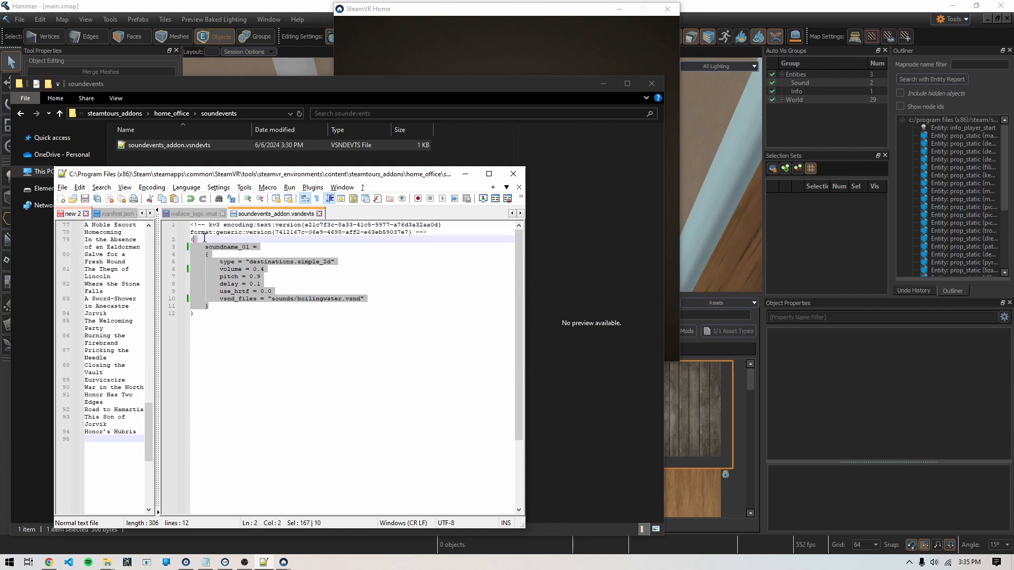
pyautogui.press('Delete')
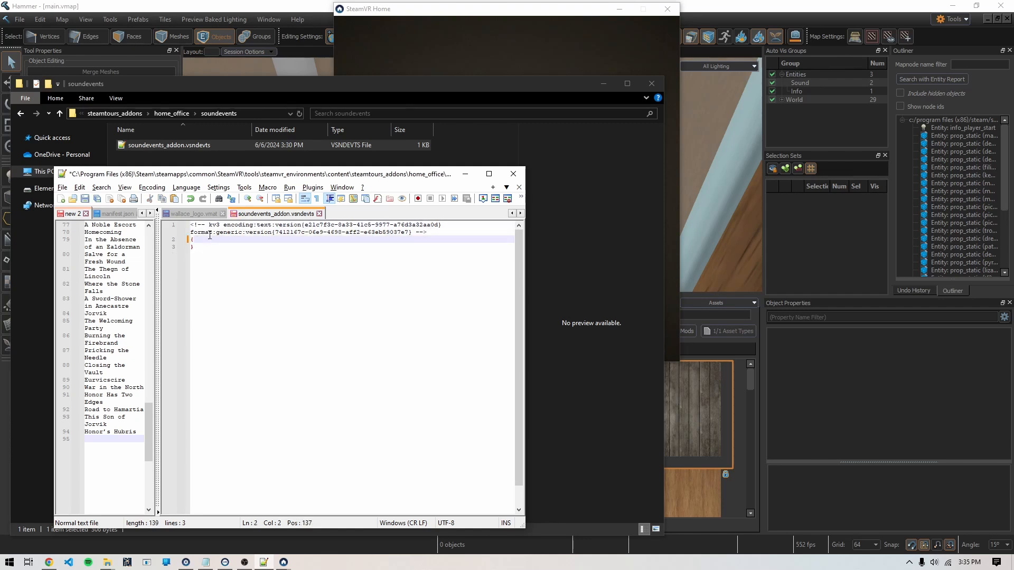
pyautogui.hotkey('ctrl', 'z')
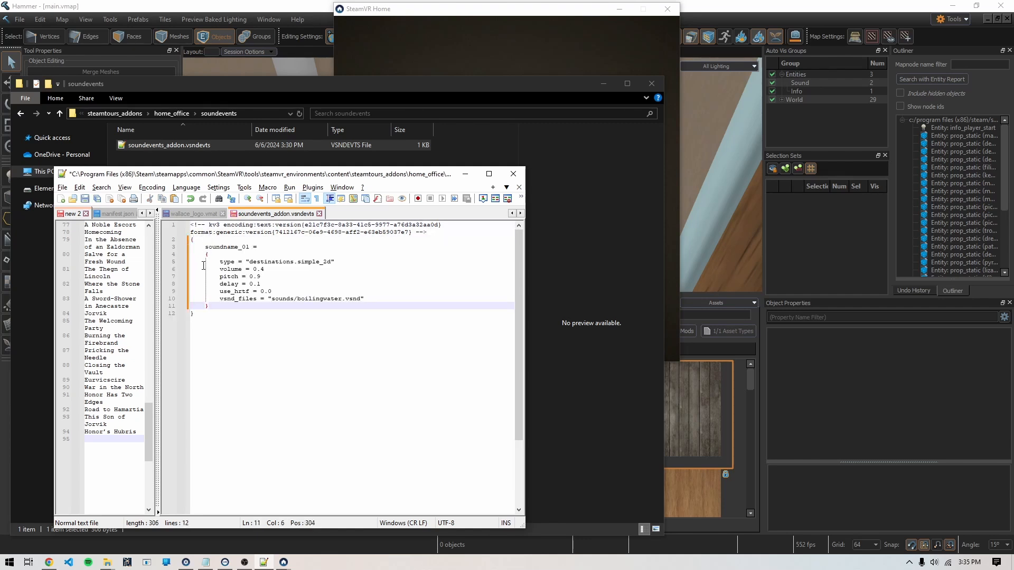
# - Switch to Chrome's SteamVR wiki page and compare its example script with the soundname_01 entry in the file
pyautogui.click(253, 255)
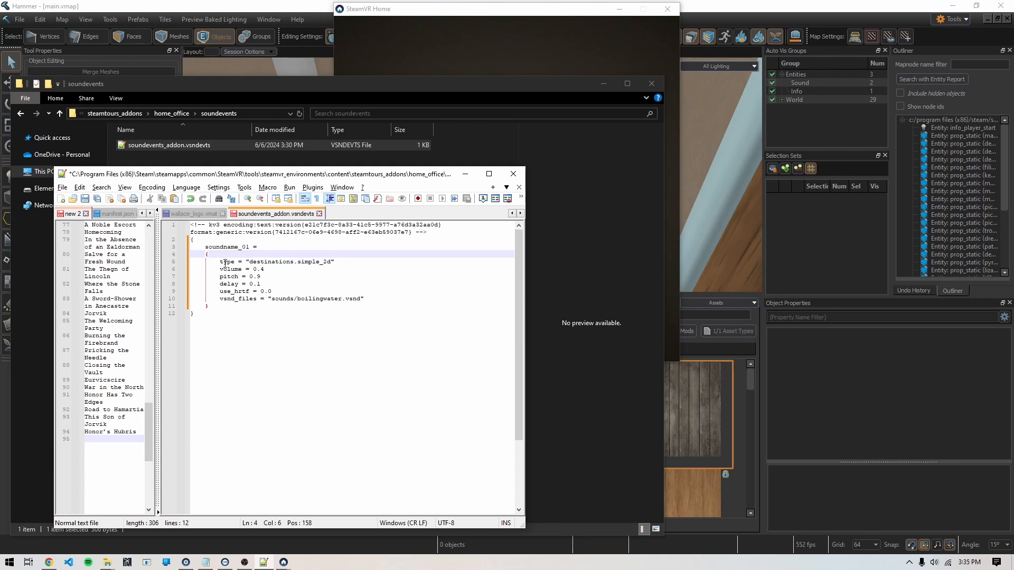
pyautogui.click(206, 248)
pyautogui.doubleClick(206, 248)
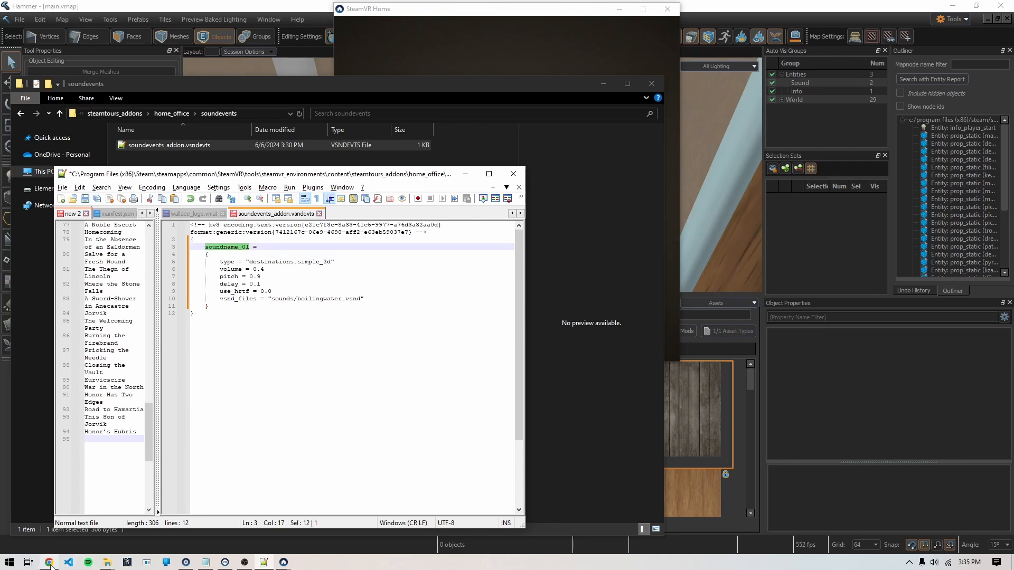
pyautogui.moveTo(49, 562)
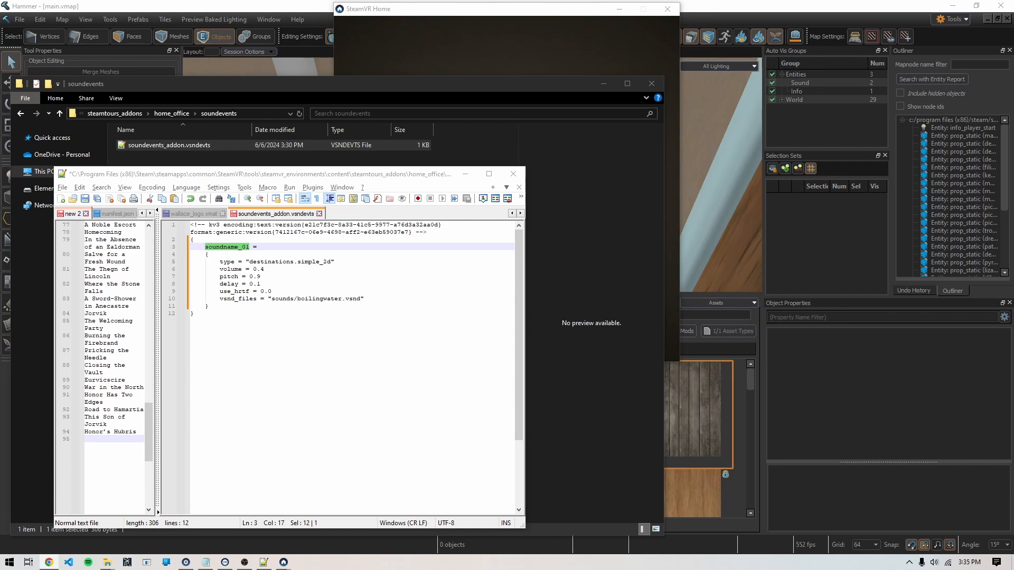
pyautogui.moveTo(755, 569); pyautogui.dragTo(752, 95)
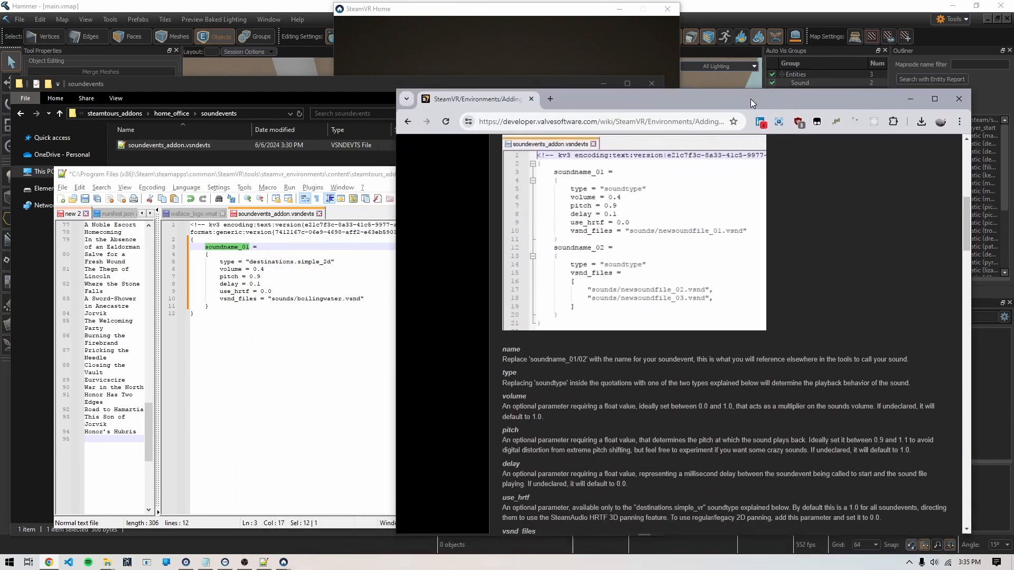
pyautogui.click(232, 252)
pyautogui.moveTo(251, 252); pyautogui.dragTo(246, 248)
pyautogui.click(246, 248)
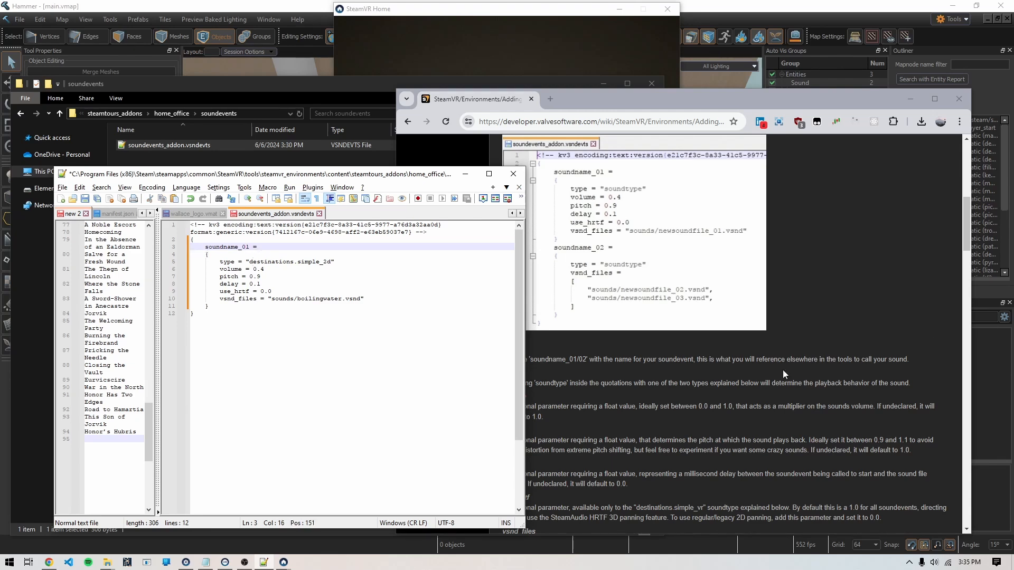
# - Read the wiki's Types section on the destinations.simple_vr and destinations.simple_2d sound types
pyautogui.click(677, 399)
pyautogui.scroll(-6, 676, 397)
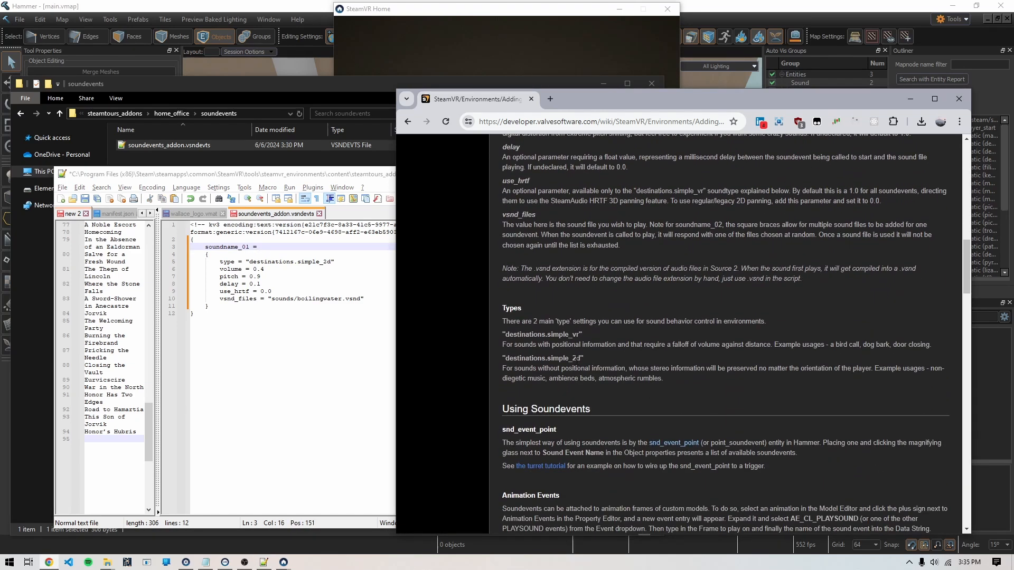
pyautogui.moveTo(584, 359); pyautogui.dragTo(530, 359)
pyautogui.click(593, 352)
pyautogui.moveTo(663, 375); pyautogui.dragTo(502, 322)
pyautogui.click(574, 365)
# - Put away the wiki page and the text editor and return to the soundevents folder in File Explorer
pyautogui.click(265, 304)
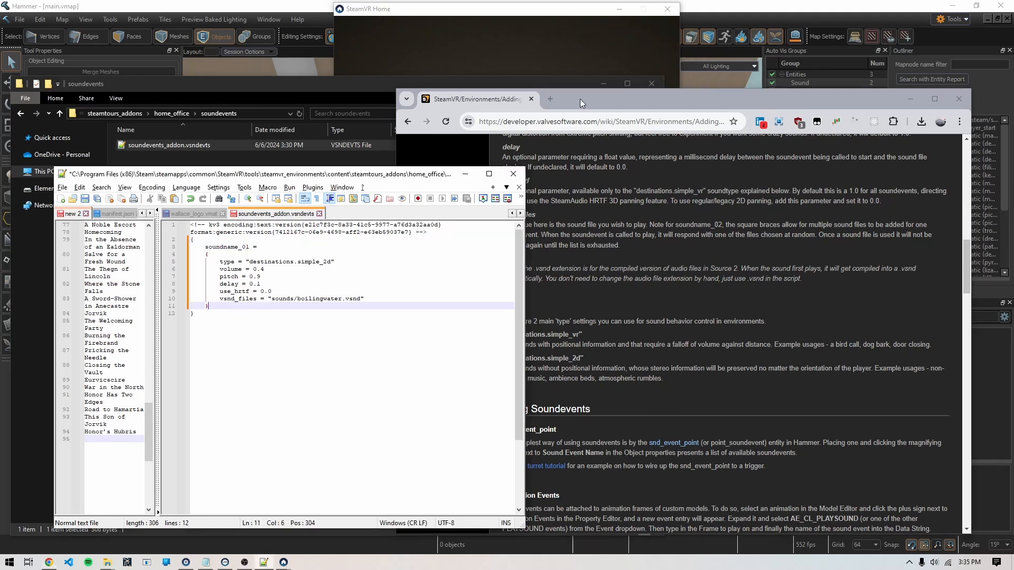
pyautogui.moveTo(583, 97); pyautogui.dragTo(1013, 110)
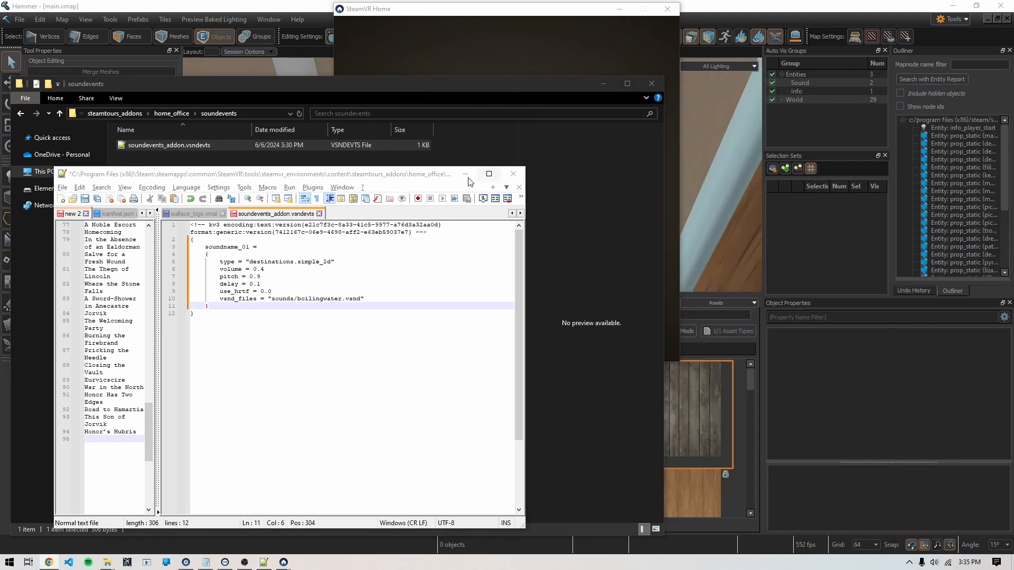
pyautogui.click(197, 152)
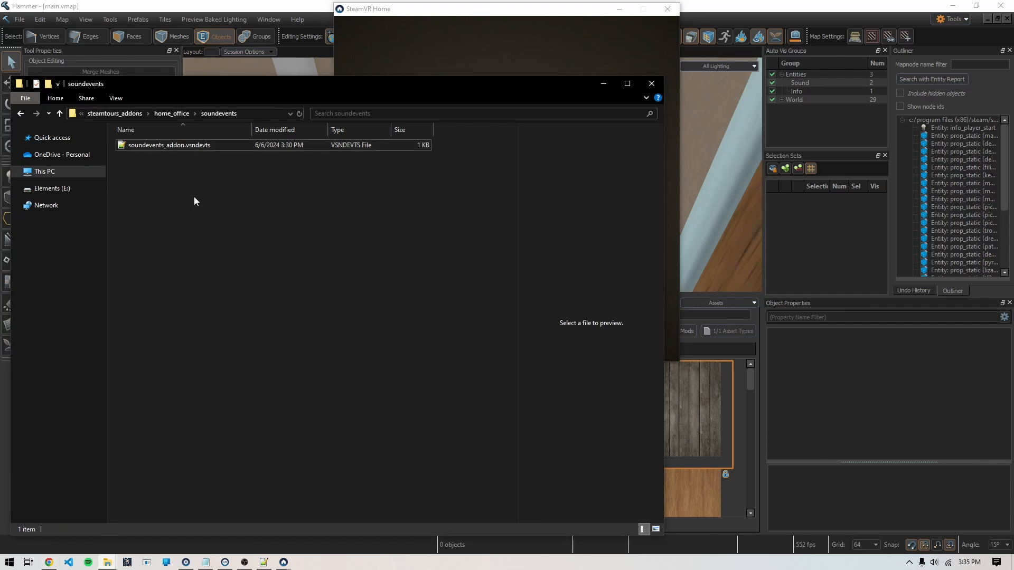
# - Move the soundevents folder window aside and bring the soundevents_addon.vsndevts file to the front in the text editor
pyautogui.moveTo(297, 86); pyautogui.dragTo(694, 85)
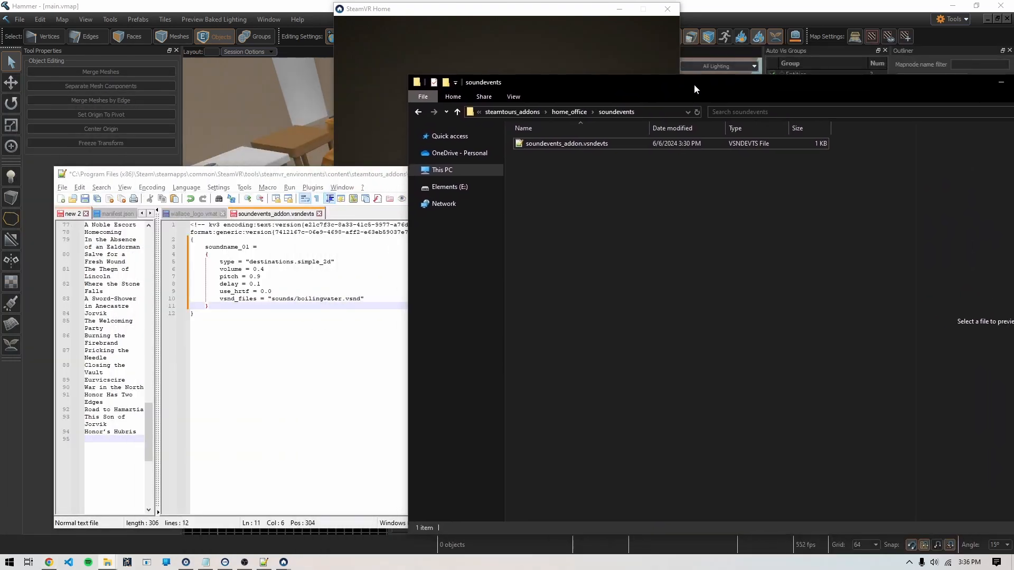
pyautogui.click(359, 296)
pyautogui.click(363, 307)
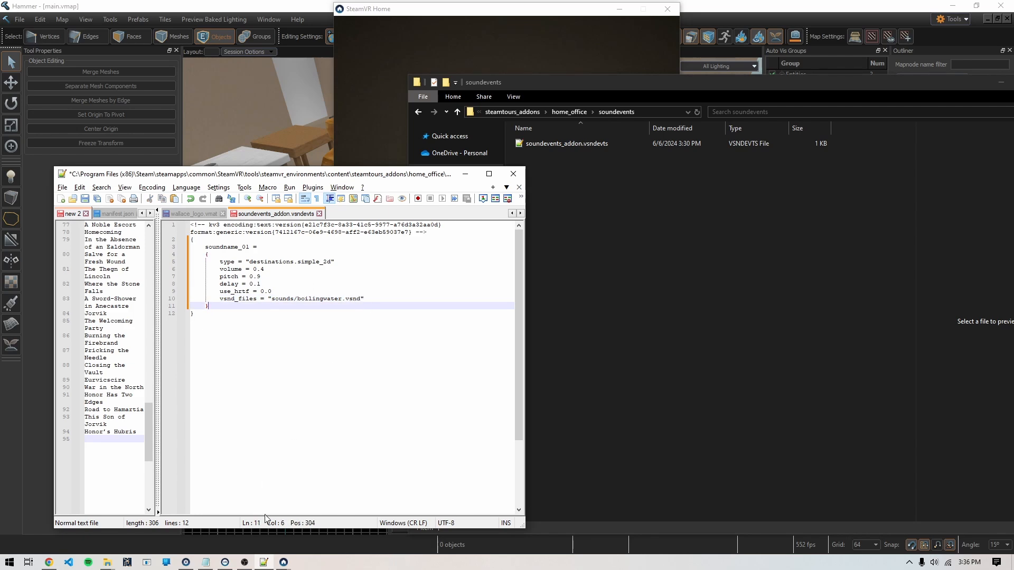
# - Filter the Asset Browser by boilingwater and open the asset info of boilingwater.vsnd to check its asset path
pyautogui.moveTo(284, 563)
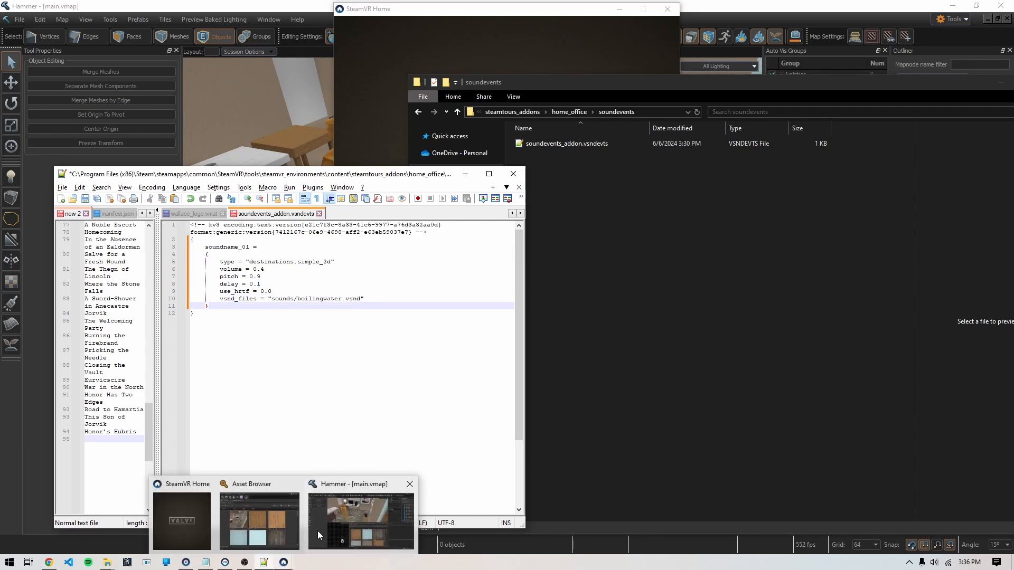
pyautogui.click(290, 525)
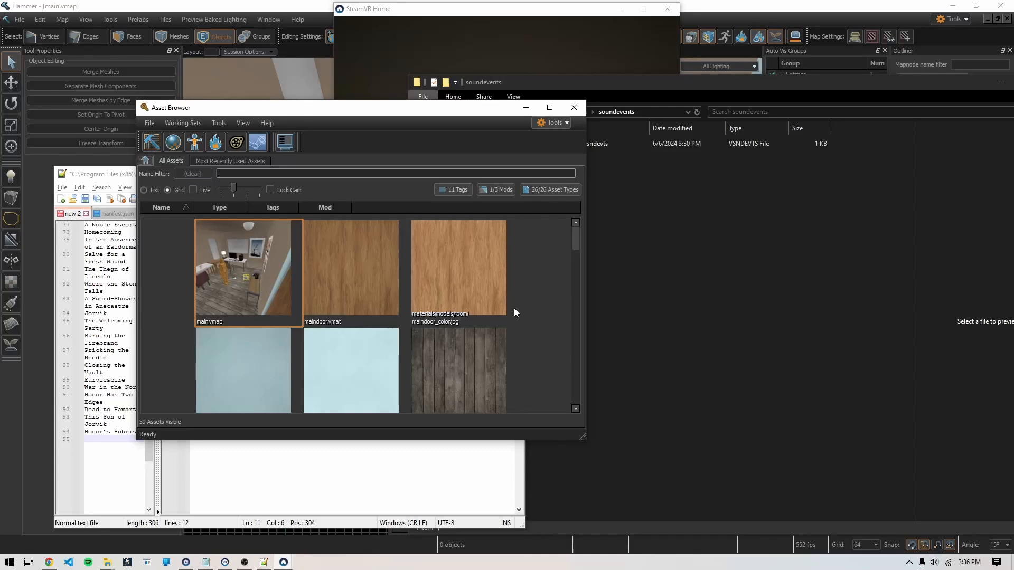
pyautogui.moveTo(575, 239); pyautogui.dragTo(538, 178)
pyautogui.write('boilingwater')
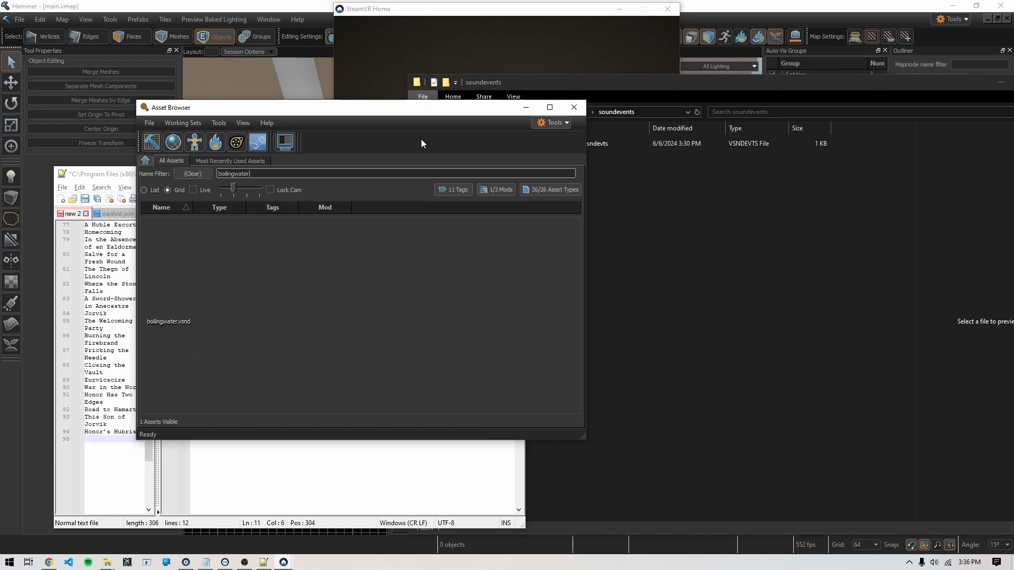
pyautogui.rightClick(190, 281)
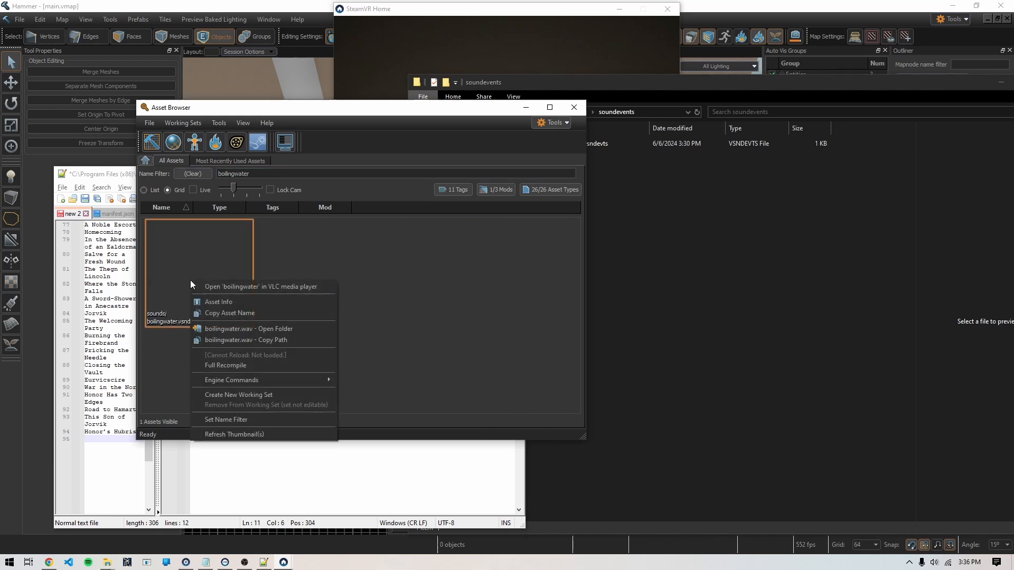
pyautogui.click(254, 299)
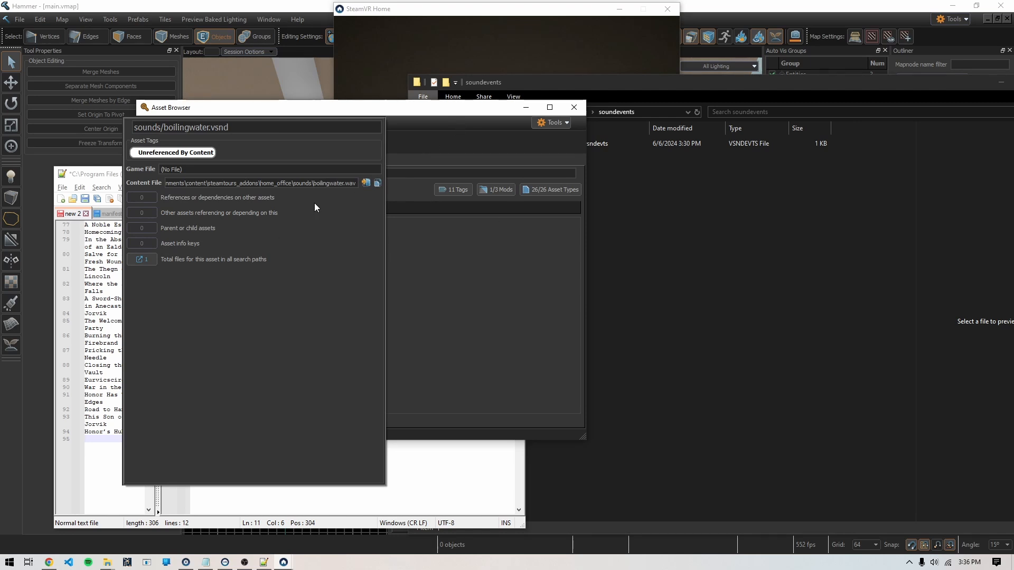
pyautogui.click(353, 127)
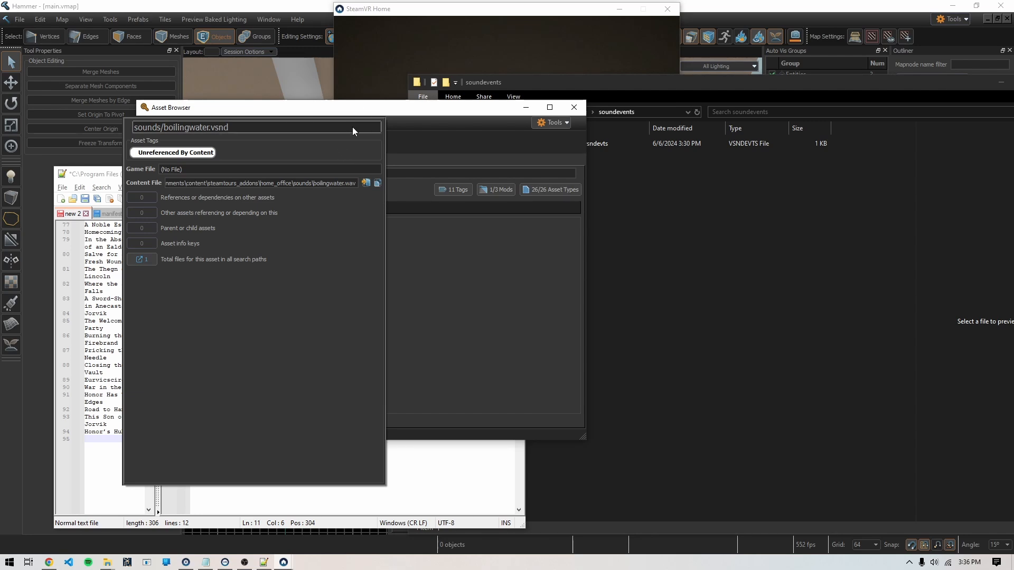
# - Build the main.vmap map in Hammer and reopen it from the Asset Browser
pyautogui.click(248, 8)
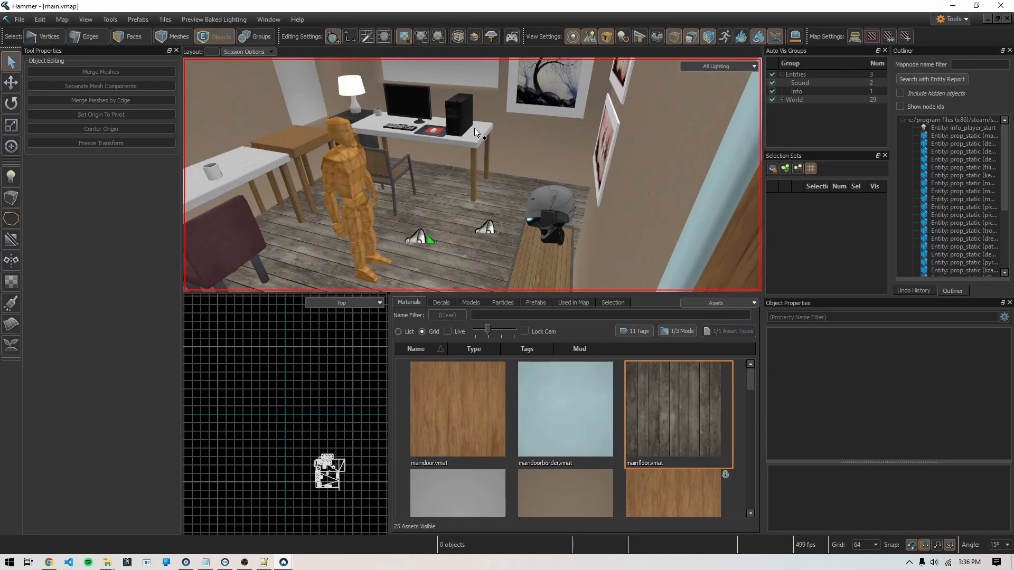
pyautogui.press('F9')
pyautogui.click(442, 305)
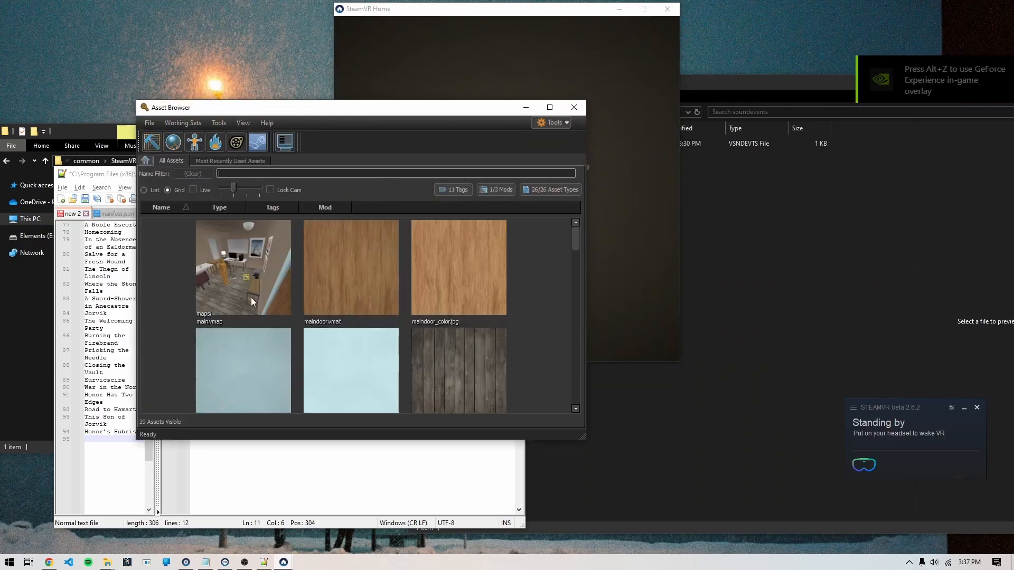
pyautogui.click(248, 316)
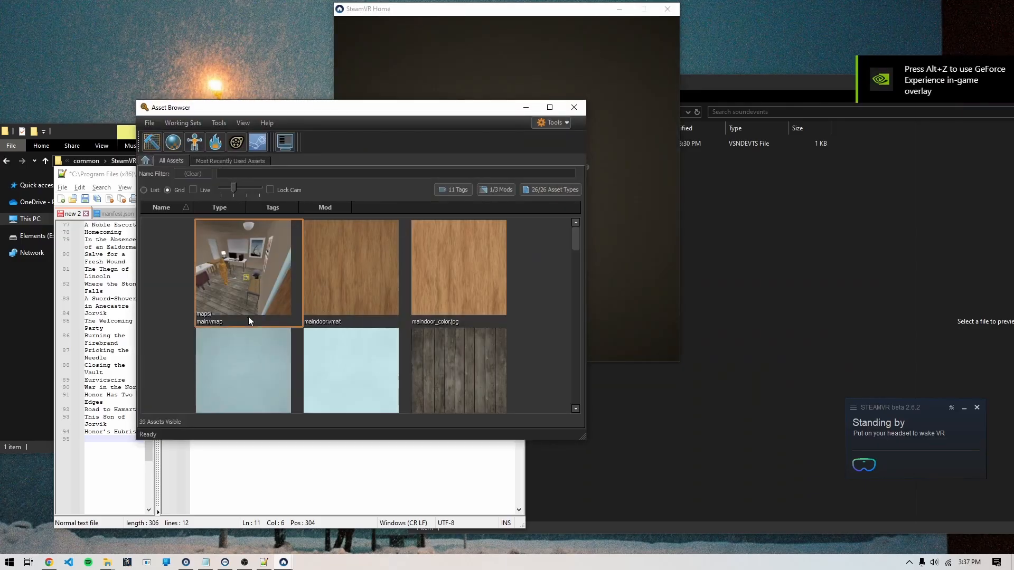
pyautogui.doubleClick(276, 297)
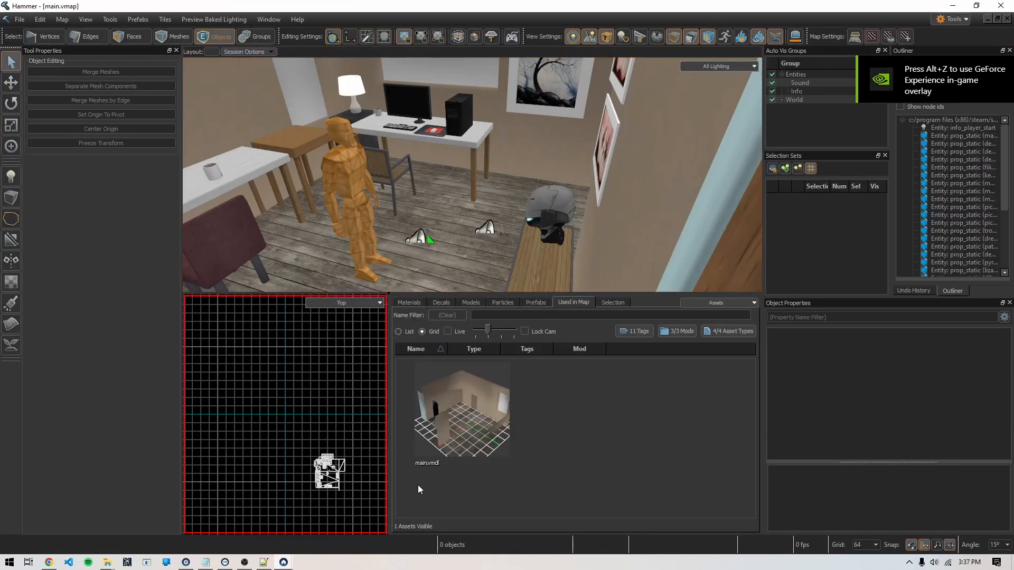
# - Find boilingwater in the Asset Browser again and inspect the game file path in its asset info
pyautogui.moveTo(282, 562)
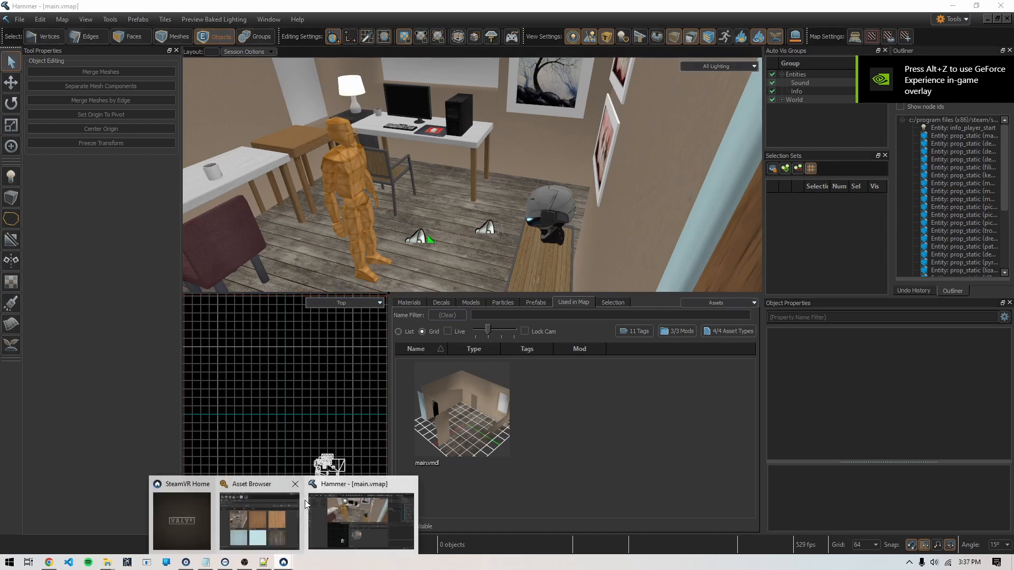
pyautogui.click(250, 518)
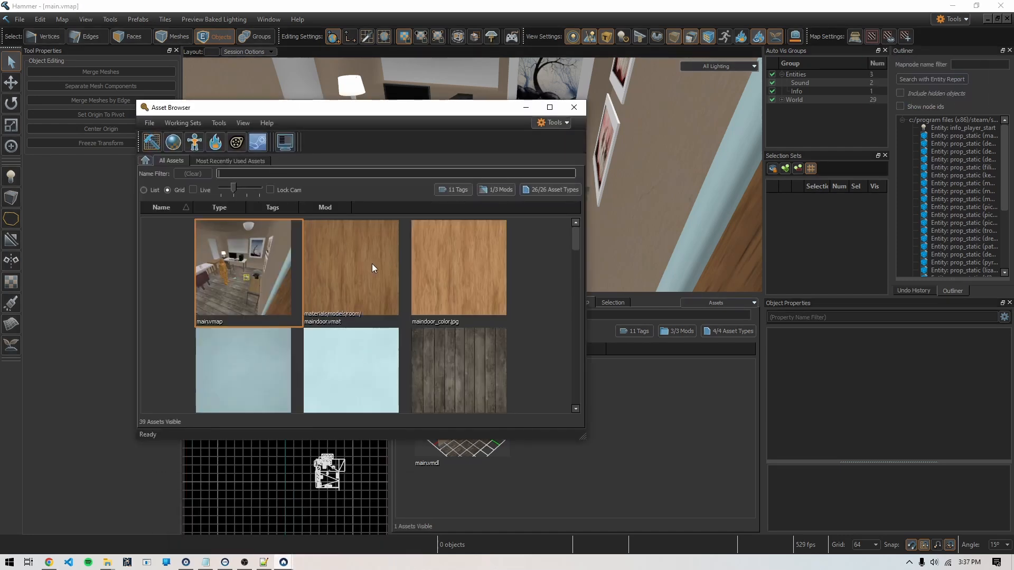
pyautogui.write('boilingwater')
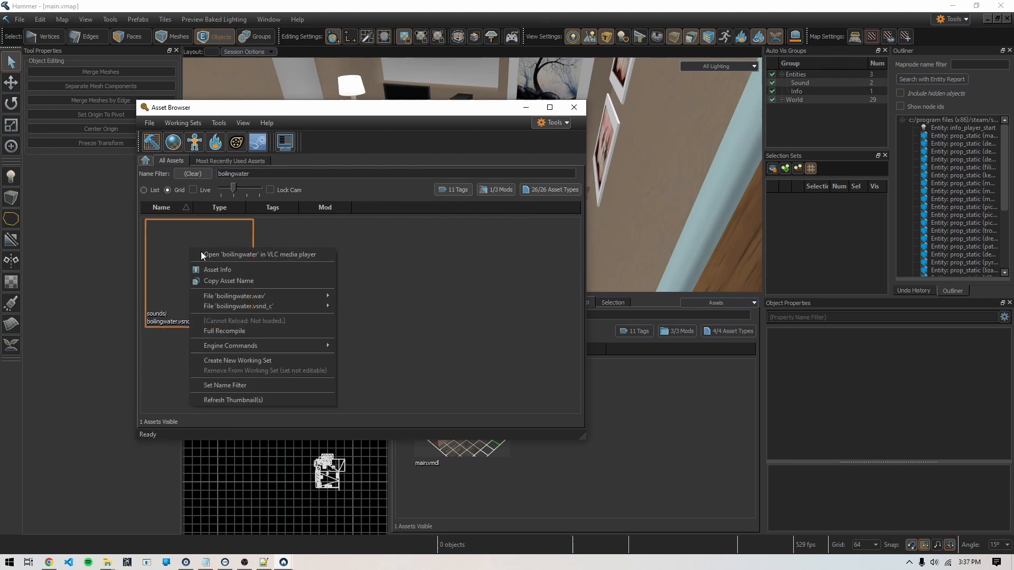
pyautogui.click(237, 269)
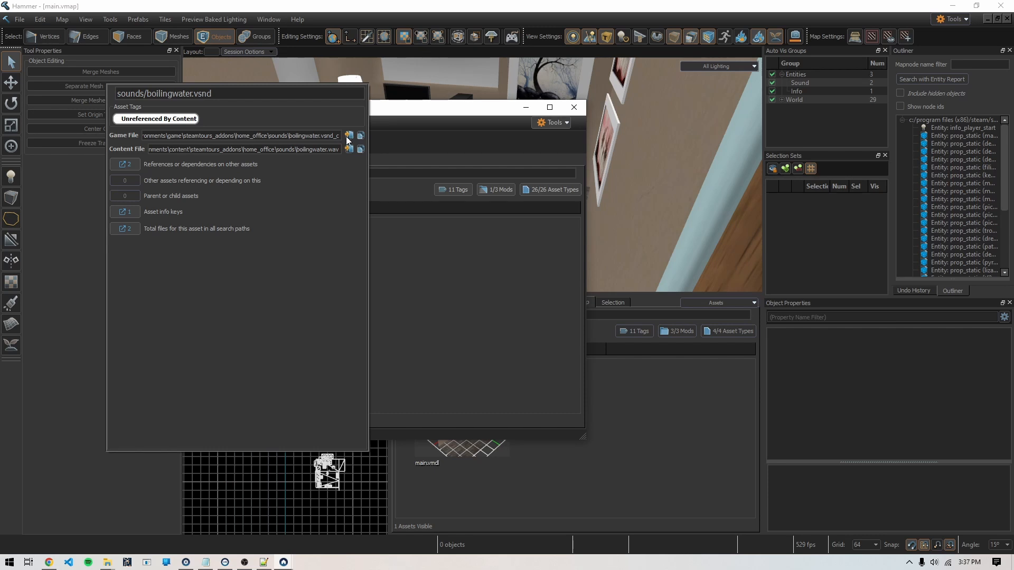
pyautogui.click(175, 135)
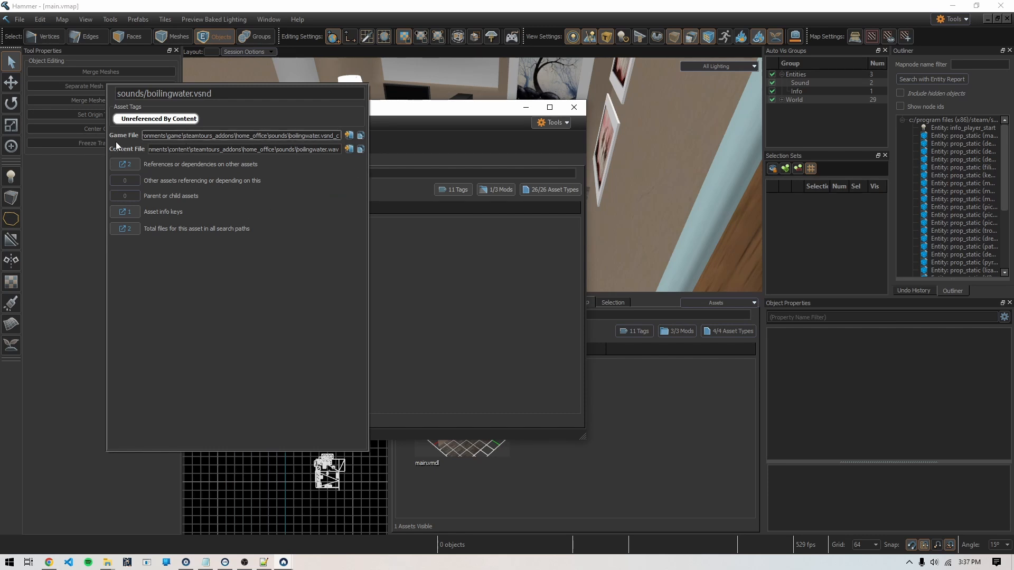
# - Check the vsnd_files path "sounds/boilingwater.vsnd" in the sound events file and return to the Asset Browser
pyautogui.click(263, 561)
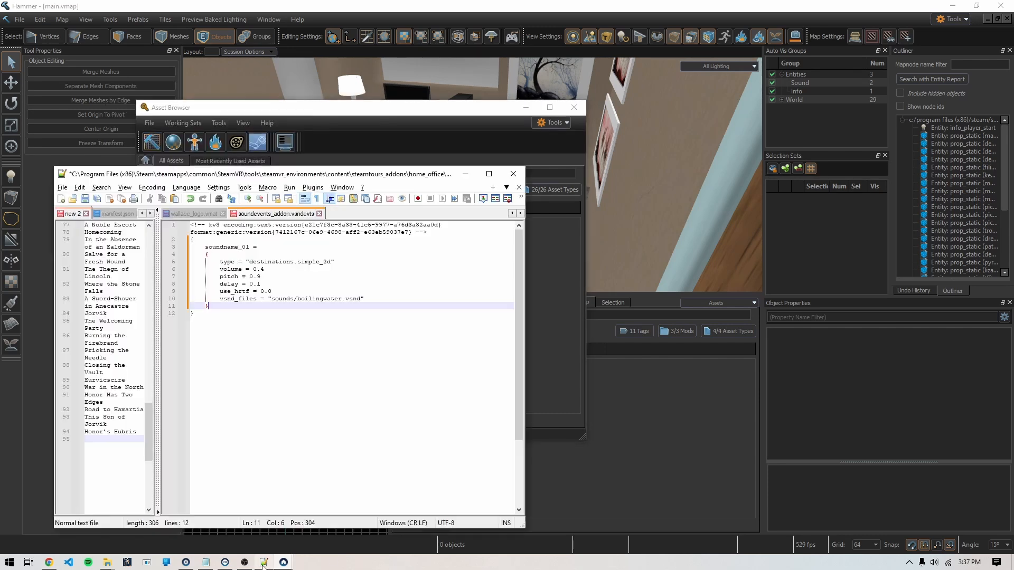
pyautogui.click(362, 298)
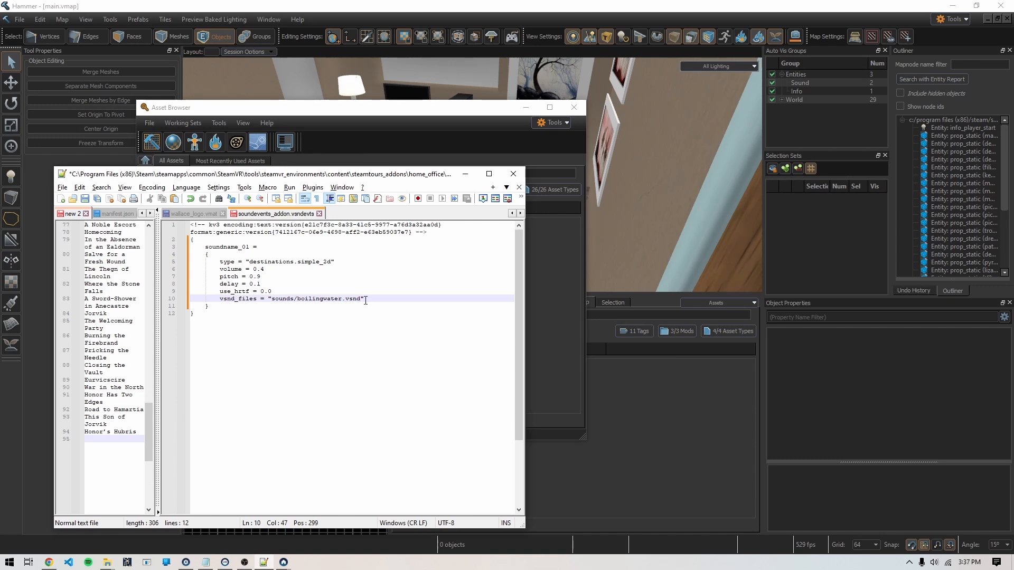
pyautogui.moveTo(365, 299); pyautogui.dragTo(264, 300)
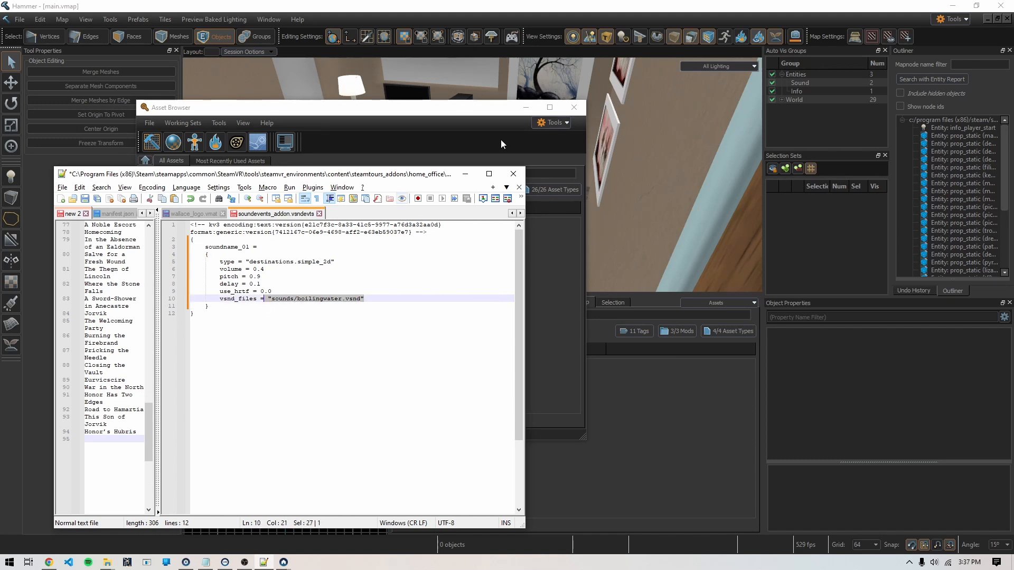
pyautogui.click(546, 255)
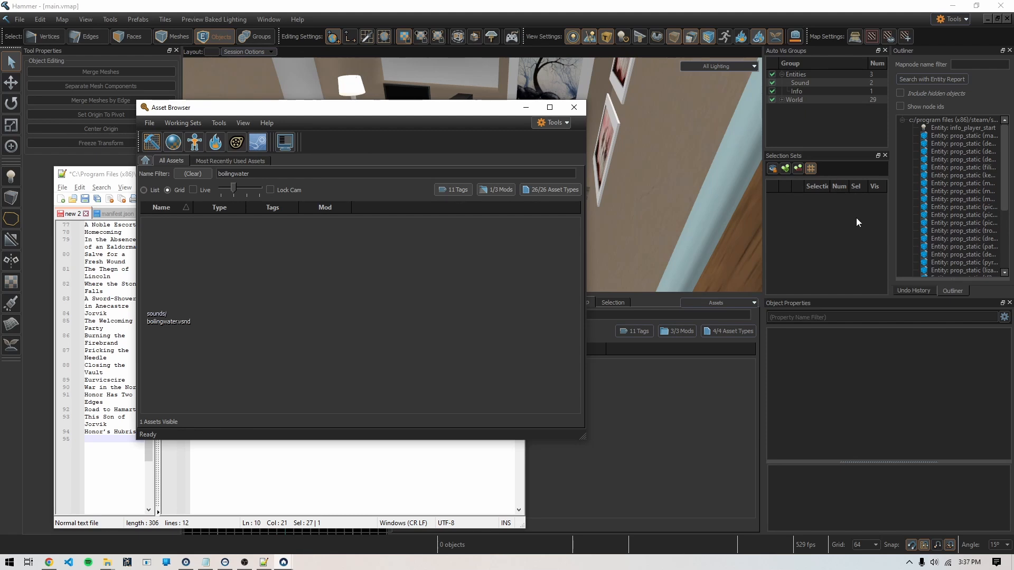
# - Delete the two existing sound entities from the room's floor in Hammer and save the map
pyautogui.moveTo(1004, 161); pyautogui.dragTo(1004, 230)
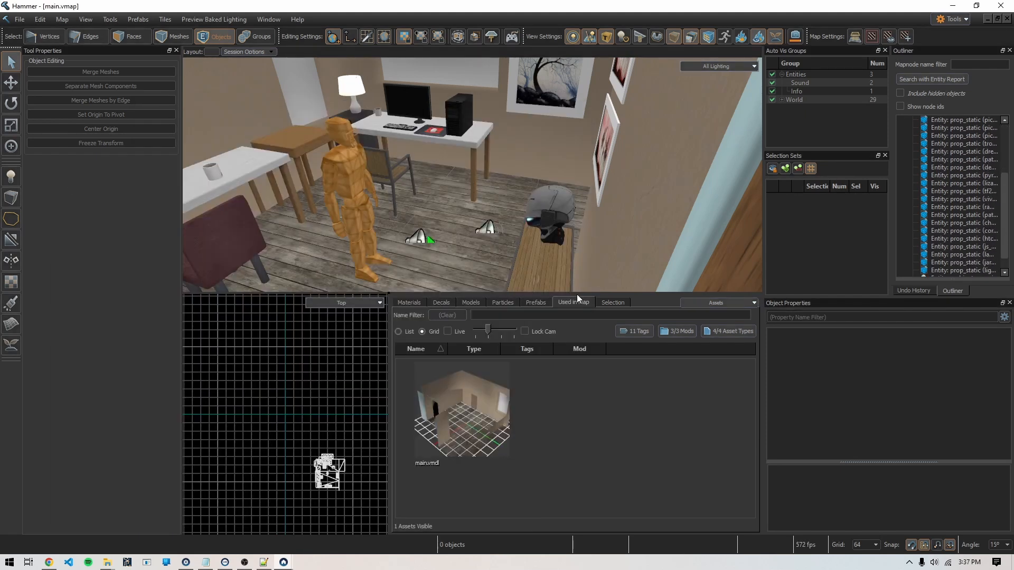
pyautogui.click(489, 234)
pyautogui.press('Delete')
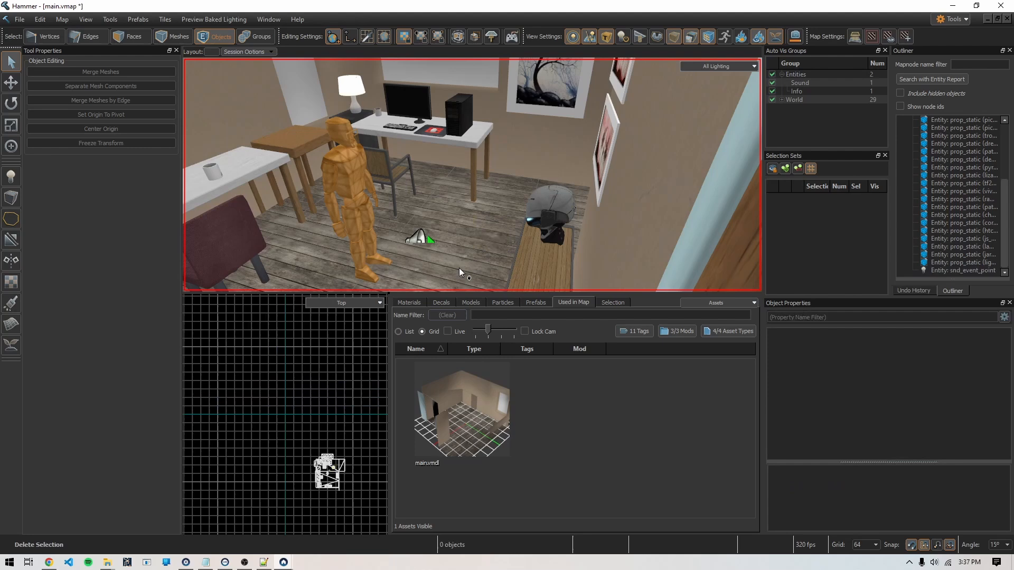
pyautogui.click(424, 240)
pyautogui.press('Delete')
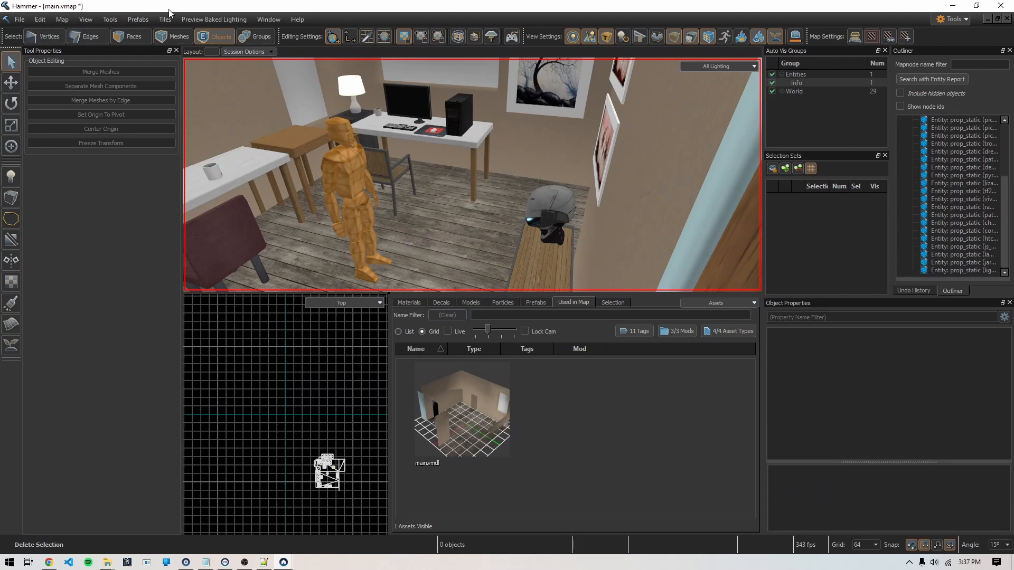
pyautogui.click(11, 175)
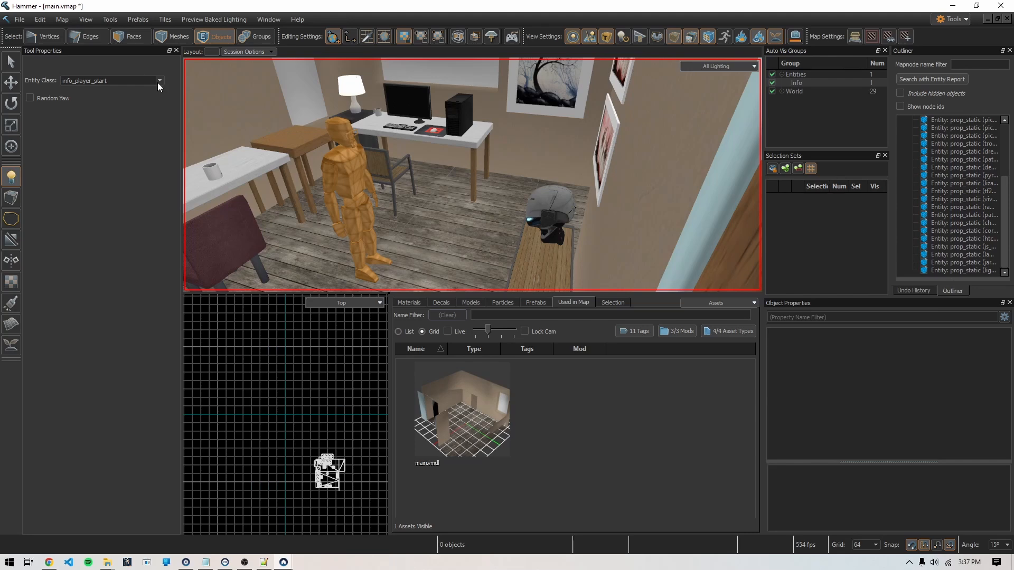
pyautogui.hotkey('ctrl', 's')
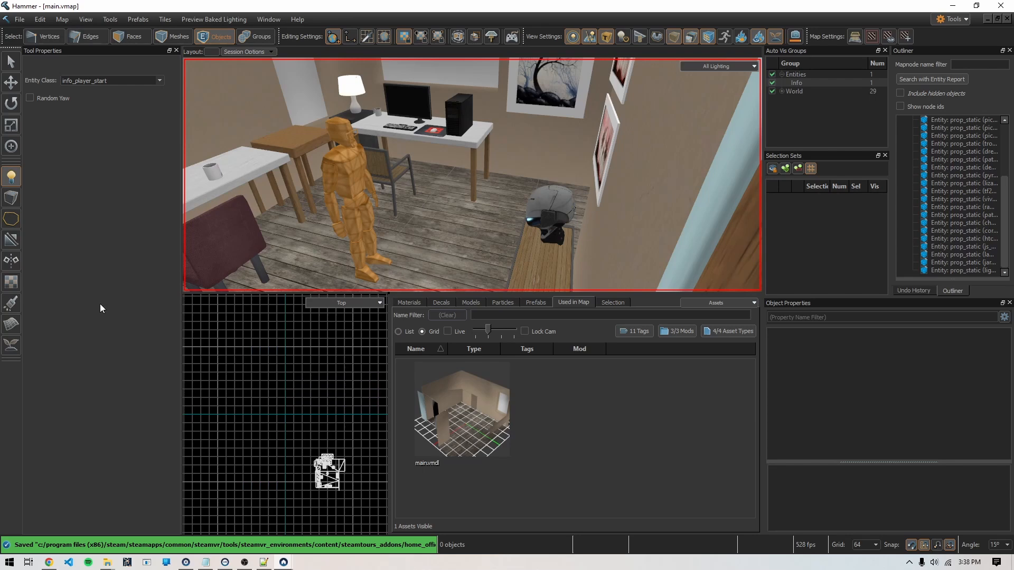
# - Build main.vmap with the Full Compile preset, load it in the engine and move the build dialog clear of the viewport
pyautogui.press('F9')
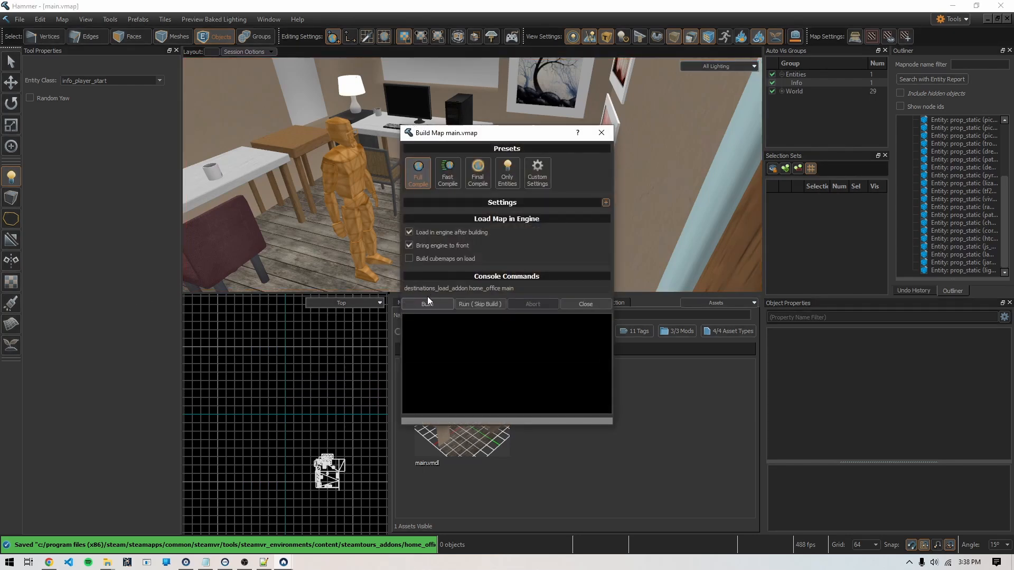
pyautogui.click(432, 303)
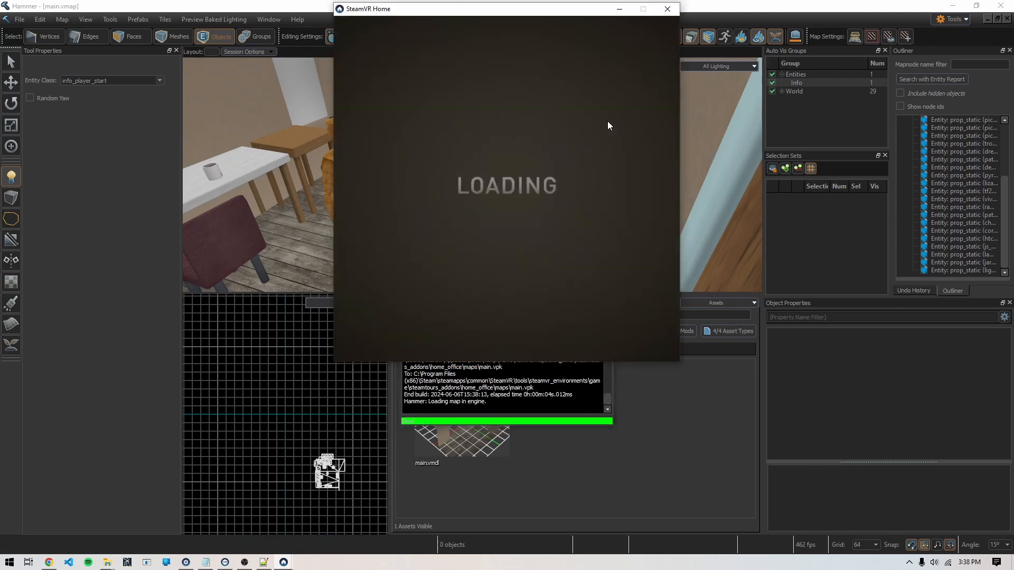
pyautogui.moveTo(466, 12); pyautogui.dragTo(653, 137)
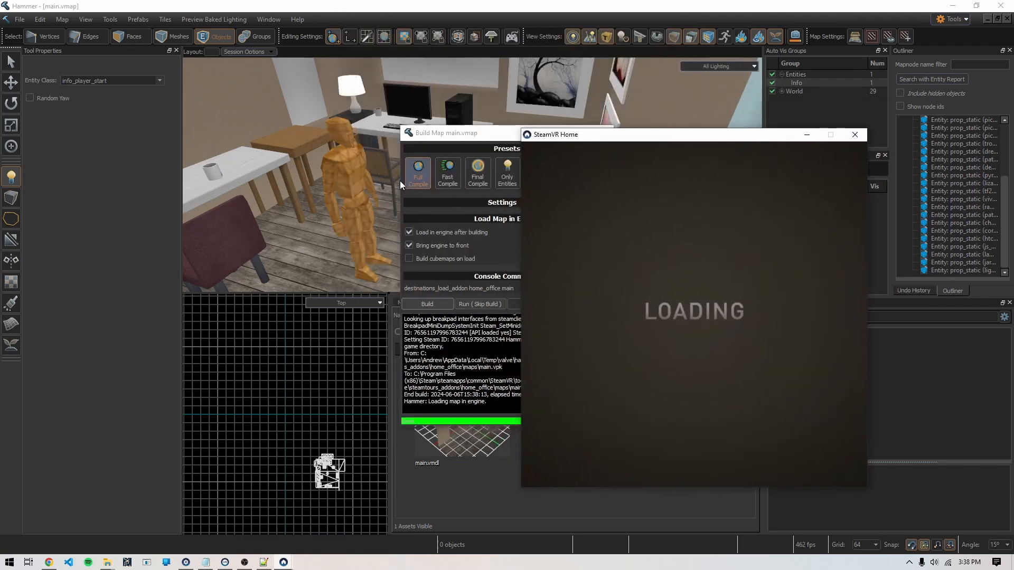
pyautogui.moveTo(464, 143); pyautogui.dragTo(658, 194)
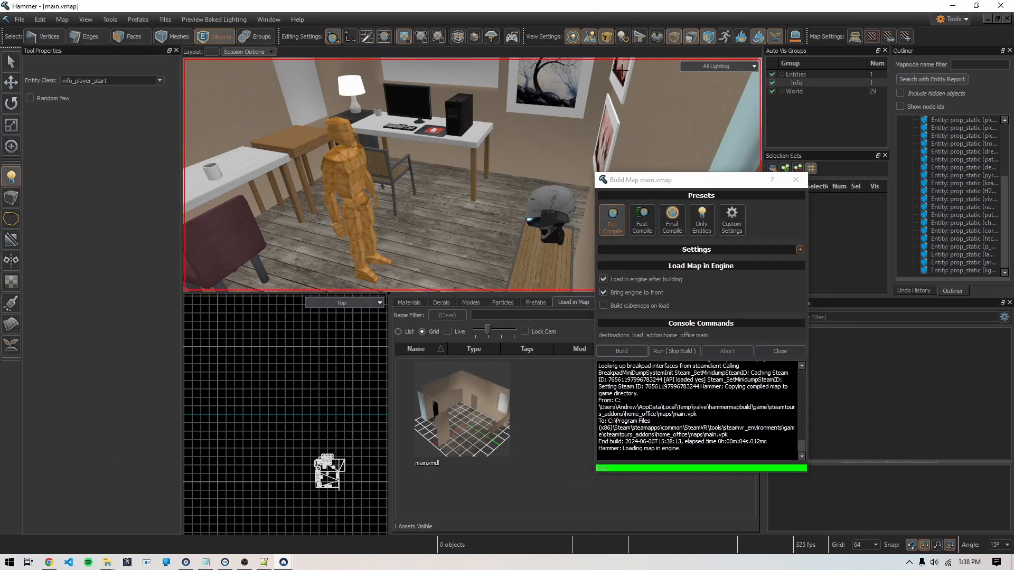
pyautogui.moveTo(763, 178); pyautogui.dragTo(878, 382)
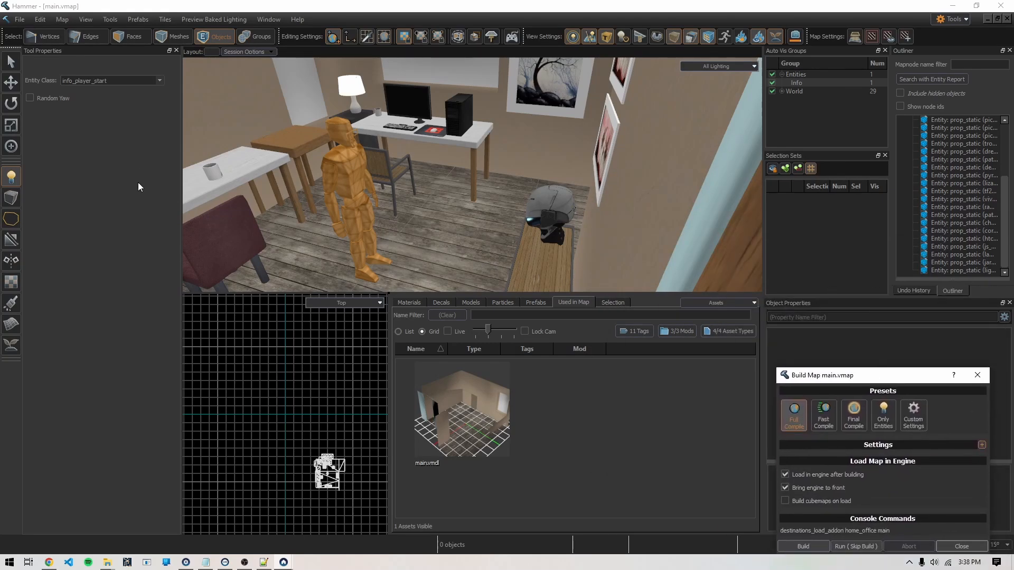
# - Set the entity class to ambient_generic and place one on the floor between the mannequin and the bench
pyautogui.click(157, 80)
pyautogui.click(83, 214)
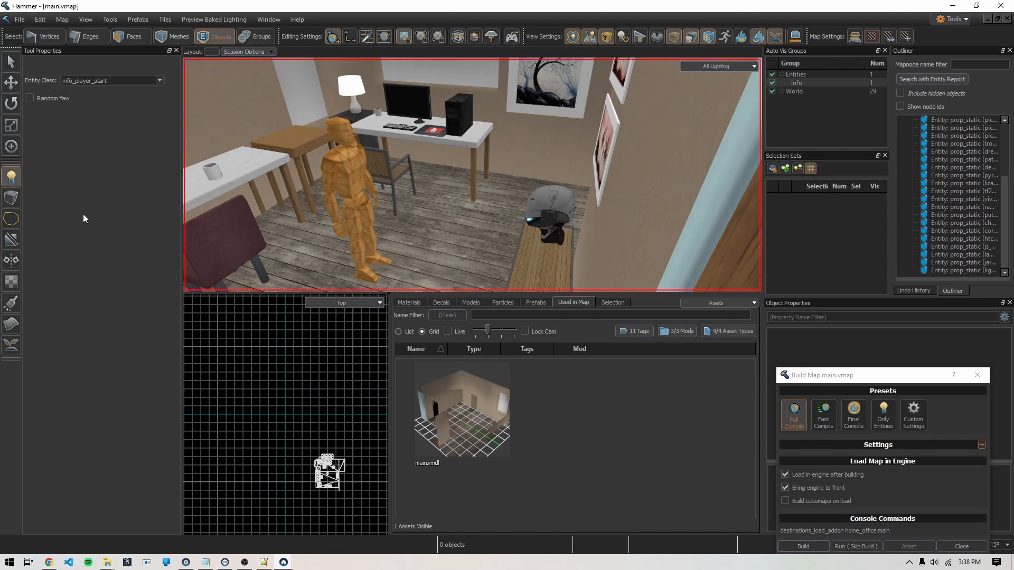
pyautogui.click(160, 80)
pyautogui.write('am')
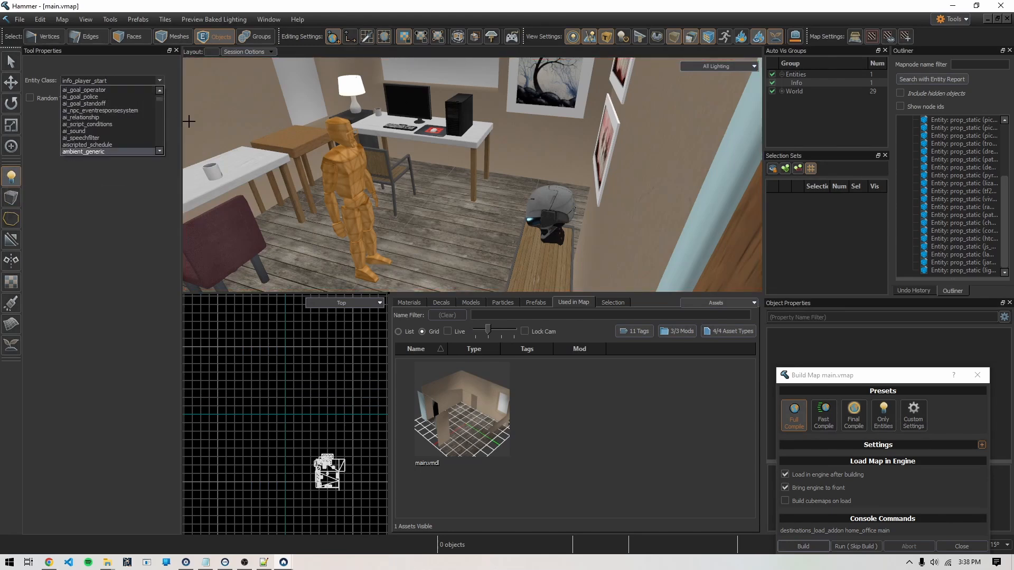
pyautogui.press('Return')
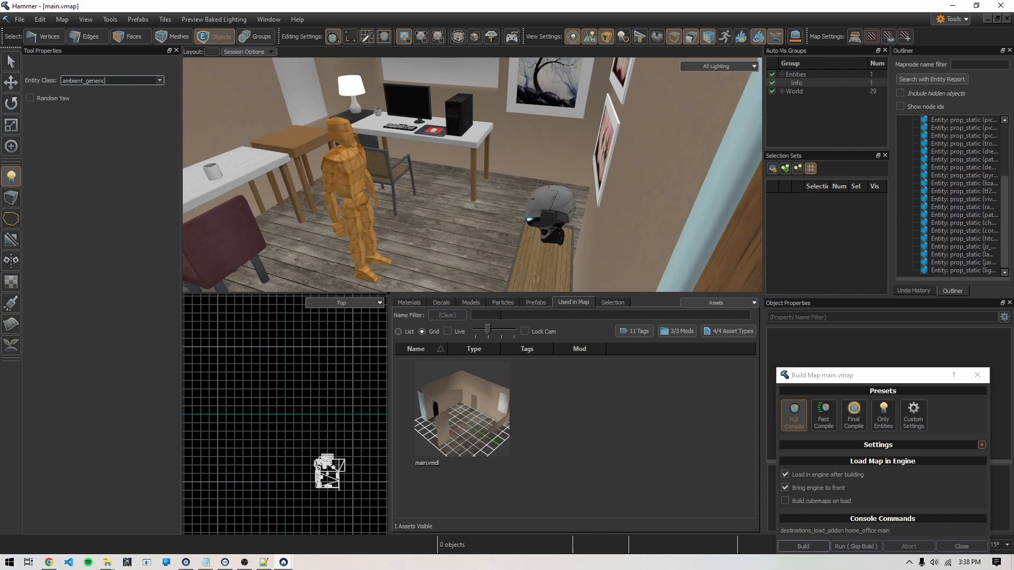
pyautogui.click(429, 244)
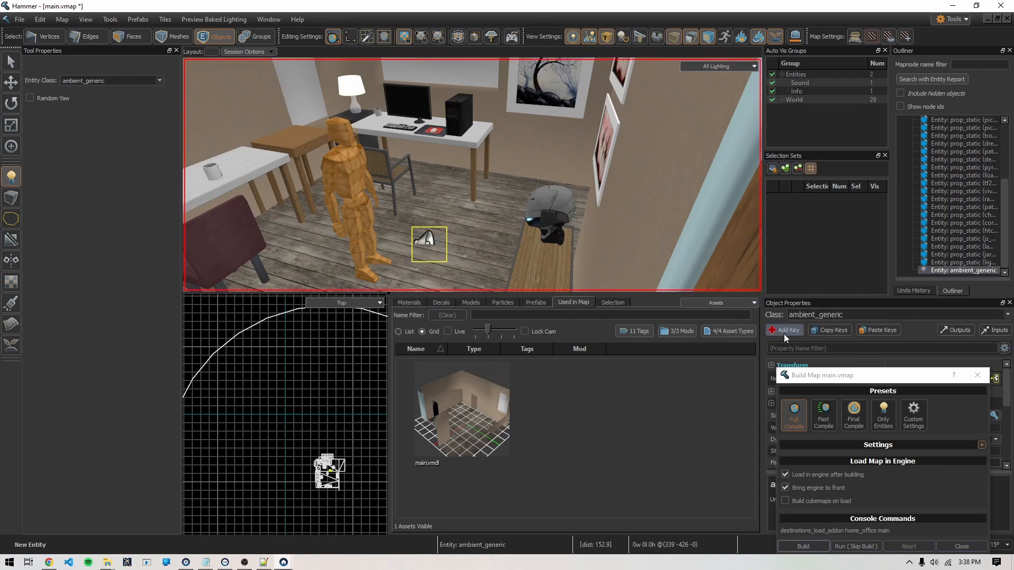
# - Move the build dialog clear of the object properties and assign the sound event soundname_01 to the ambient_generic entity
pyautogui.moveTo(901, 376); pyautogui.dragTo(58, 289)
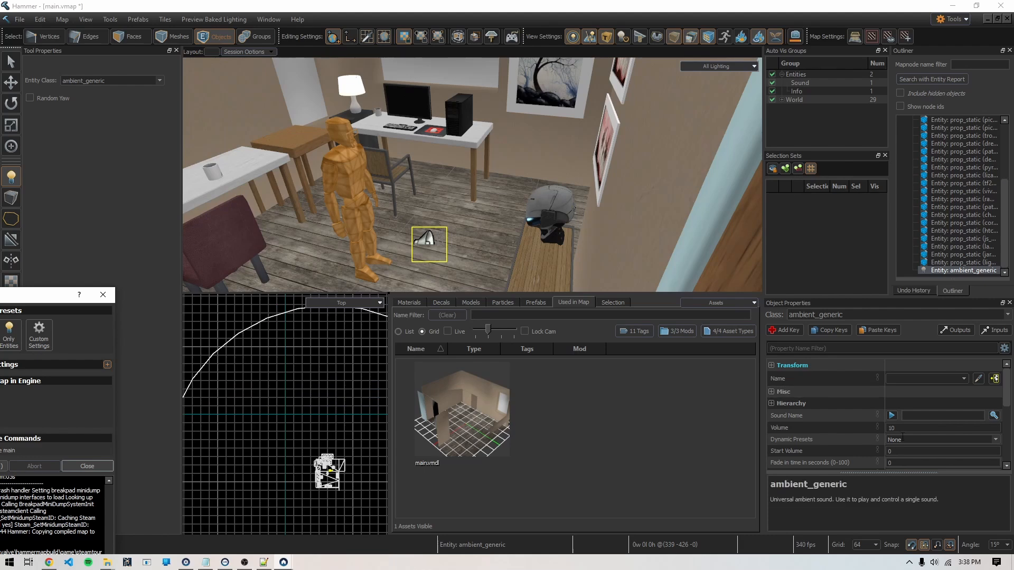
pyautogui.click(994, 416)
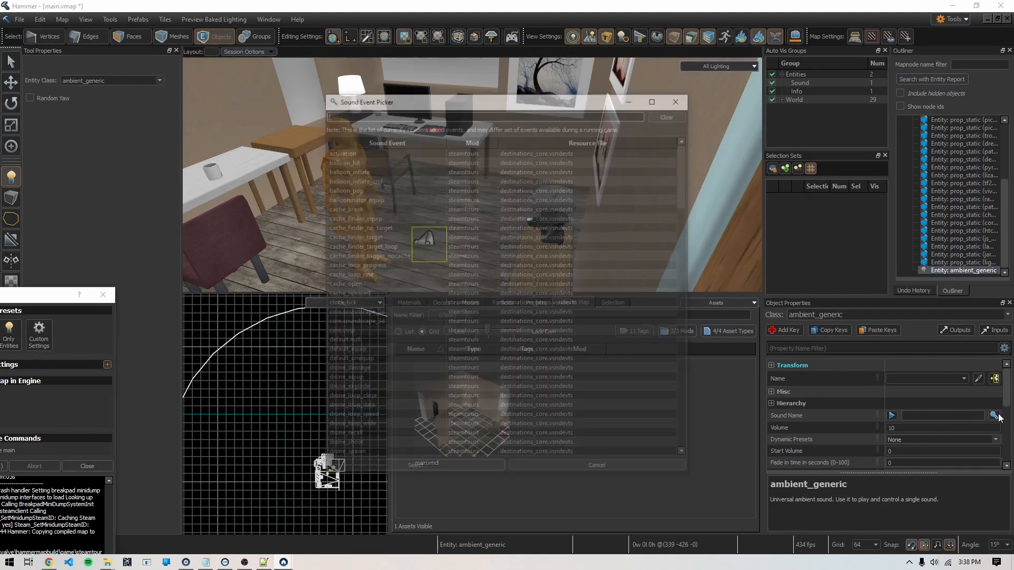
pyautogui.moveTo(689, 170); pyautogui.dragTo(693, 382)
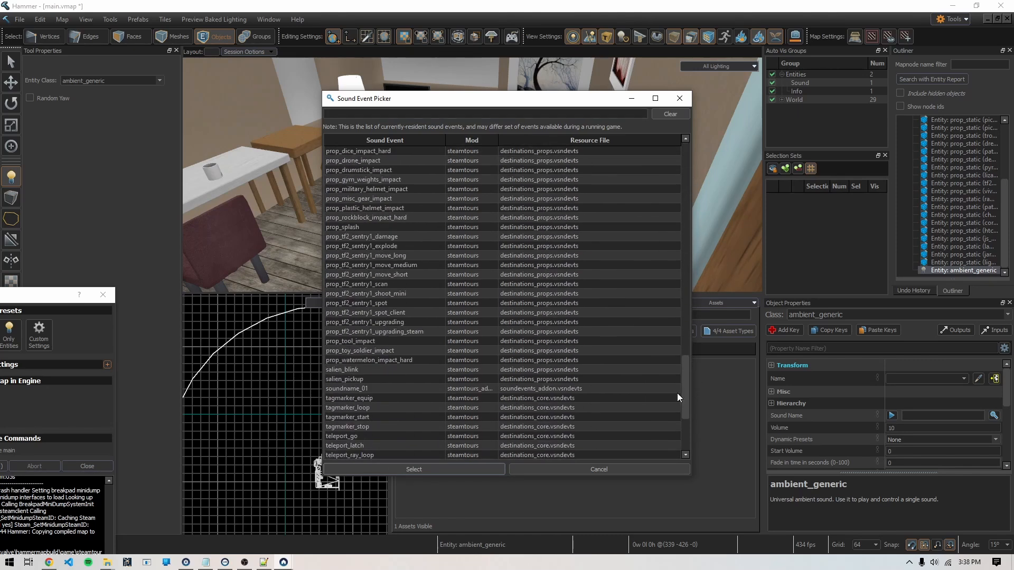
pyautogui.click(344, 388)
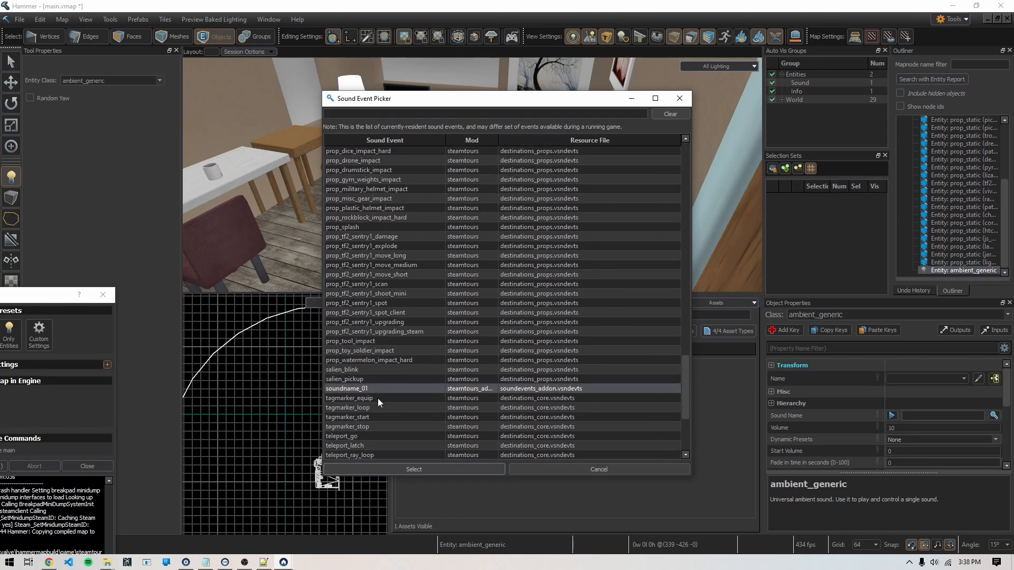
pyautogui.click(427, 467)
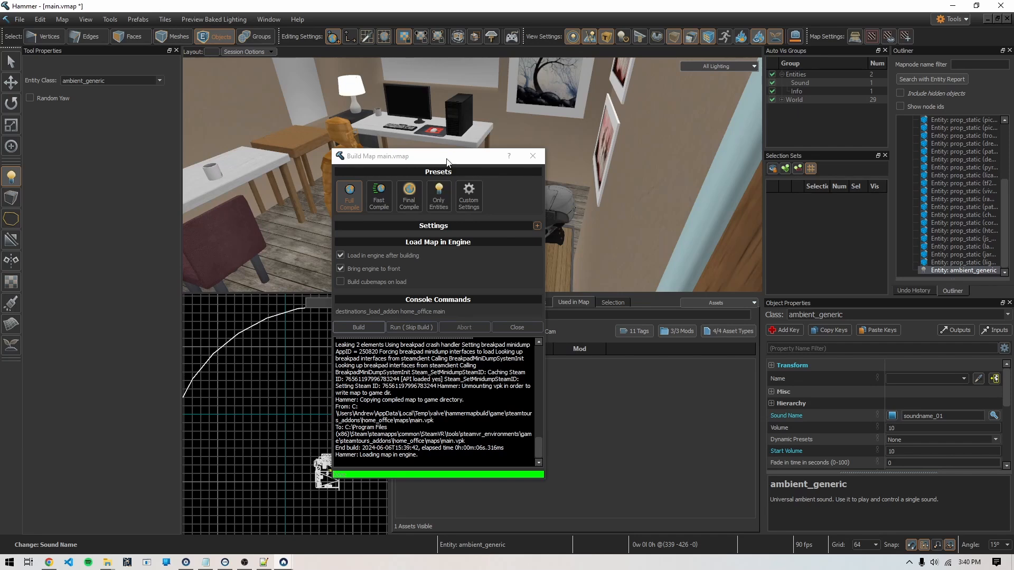
# - Move the build dialog clear of the sound entity in the 3D view and stop the entity's sound preview
pyautogui.moveTo(449, 155); pyautogui.dragTo(154, 125)
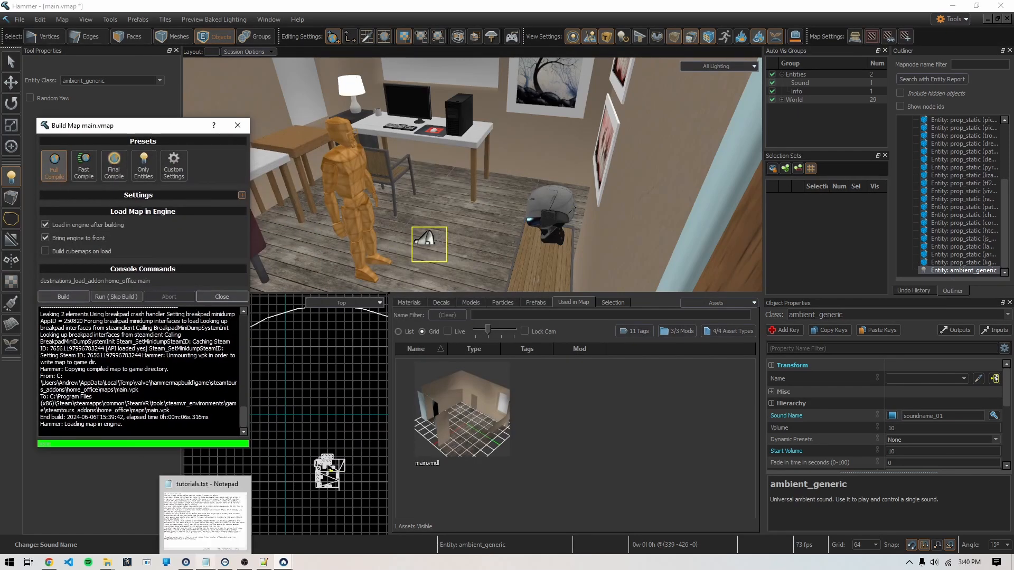
pyautogui.click(228, 535)
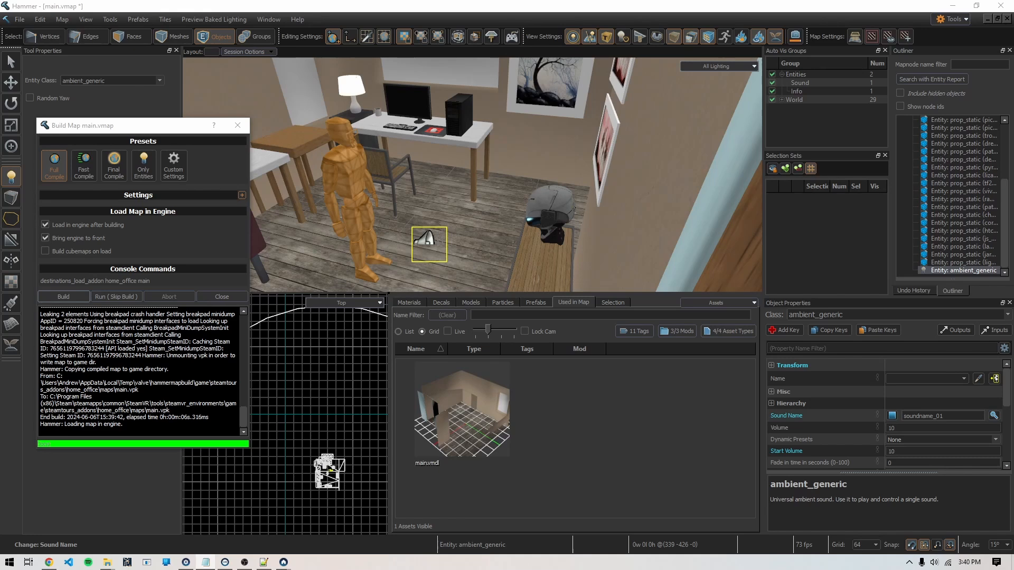
pyautogui.click(892, 415)
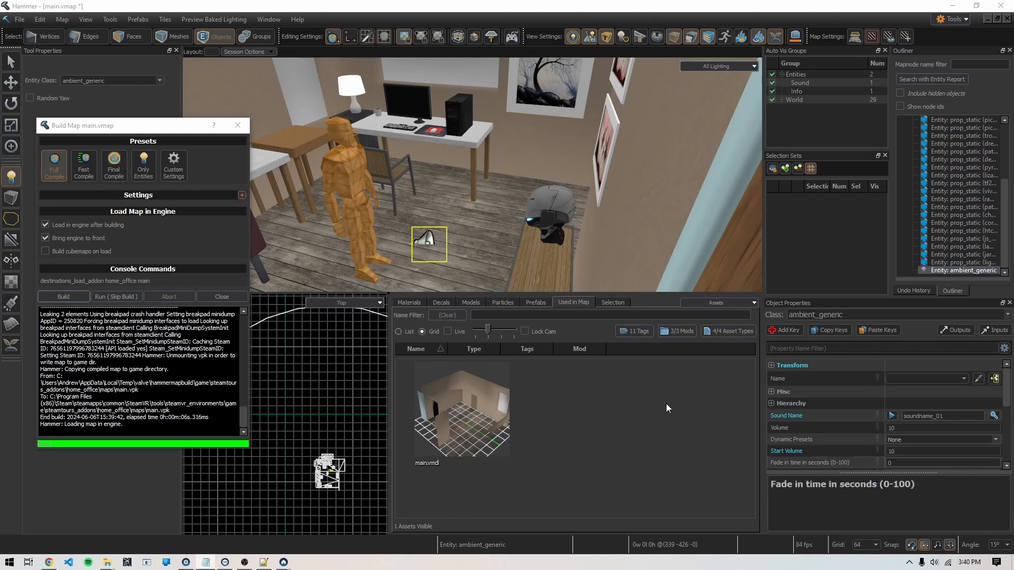
# - Bring the build dialog into focus and reposition it closer to the mannequin, keeping the ambient_generic entity uncovered
pyautogui.moveTo(456, 224)
pyautogui.mouseDown(button='right')
pyautogui.moveTo(472, 175)
pyautogui.moveTo(468, 233)
pyautogui.mouseUp(button='right')
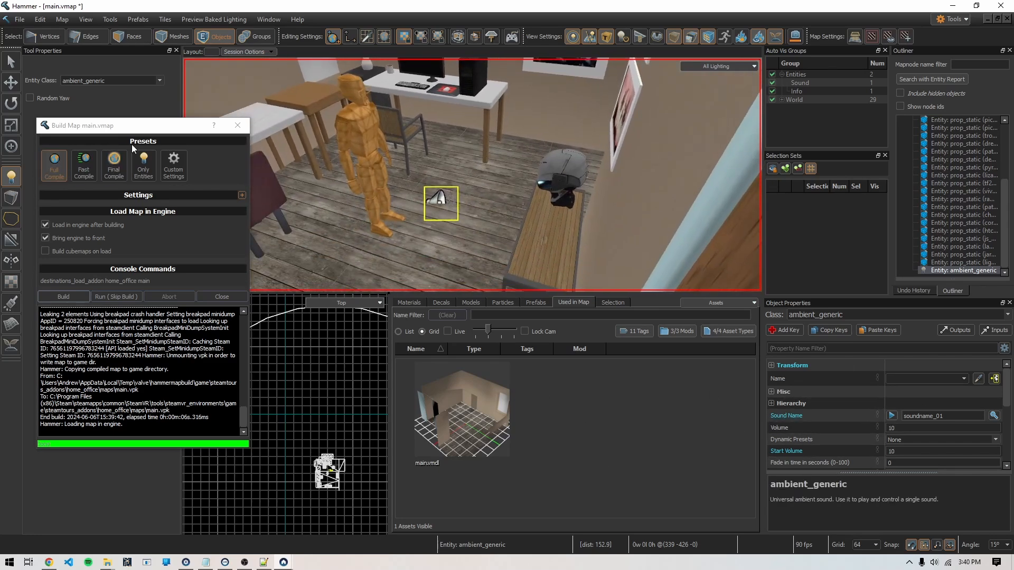
pyautogui.click(142, 127)
pyautogui.moveTo(143, 127); pyautogui.dragTo(186, 189)
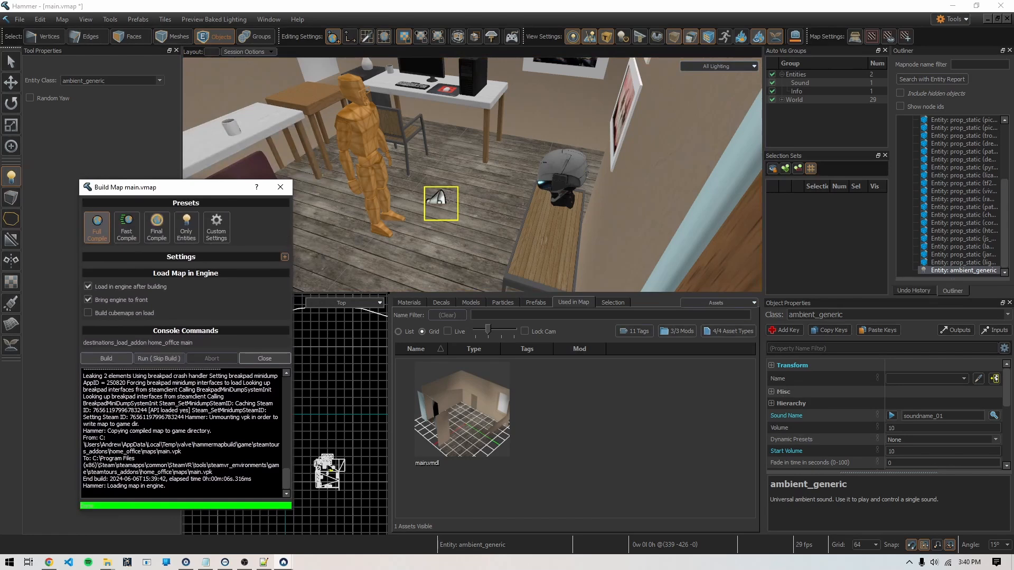